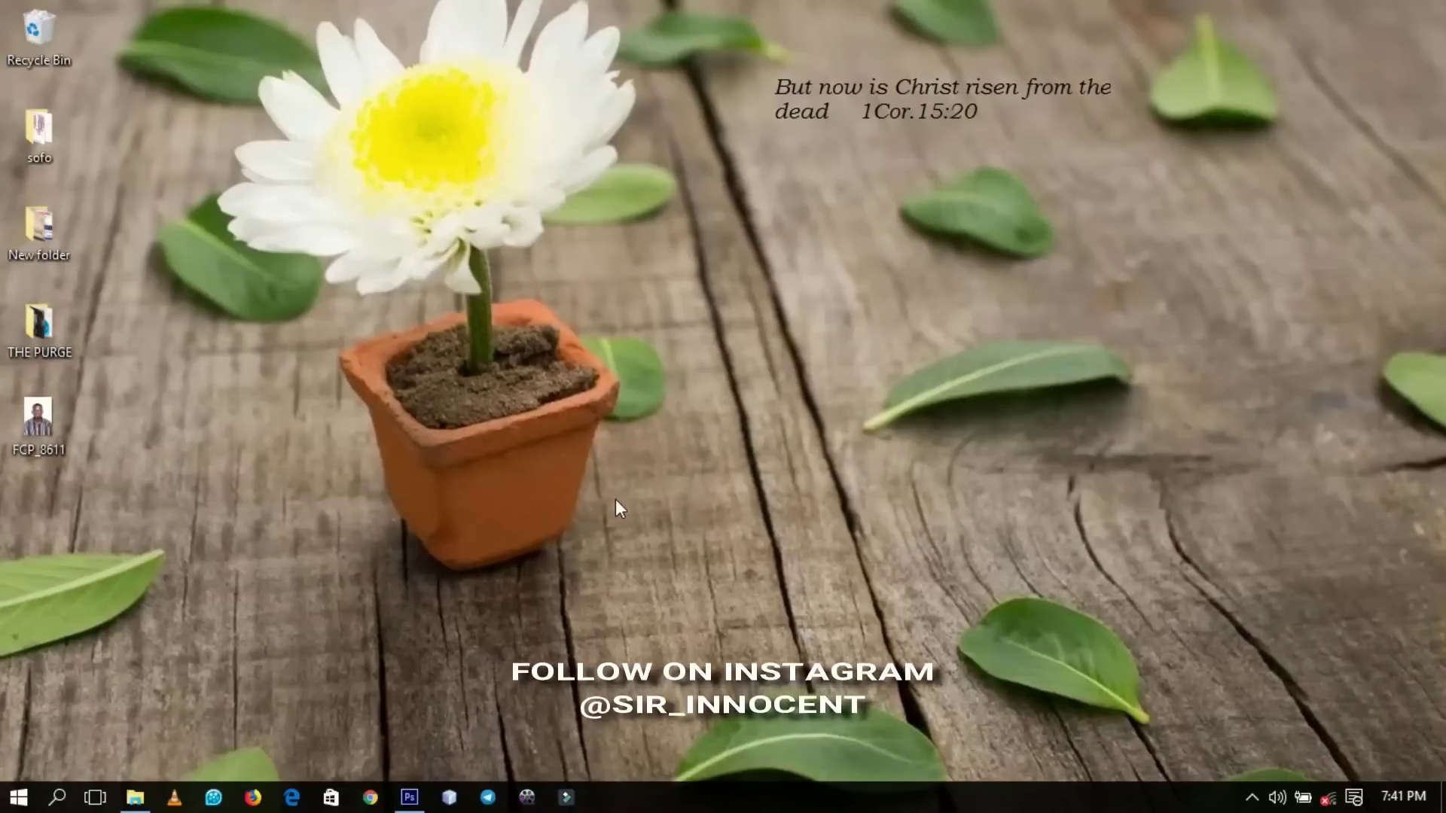
Refresh the desktop and open the FCP_8611 photo in Photoshop by dropping it onto the canvas
{"action": "right_click", "coordinate": [645, 493]}
{"action": "left_click", "coordinate": [708, 263]}
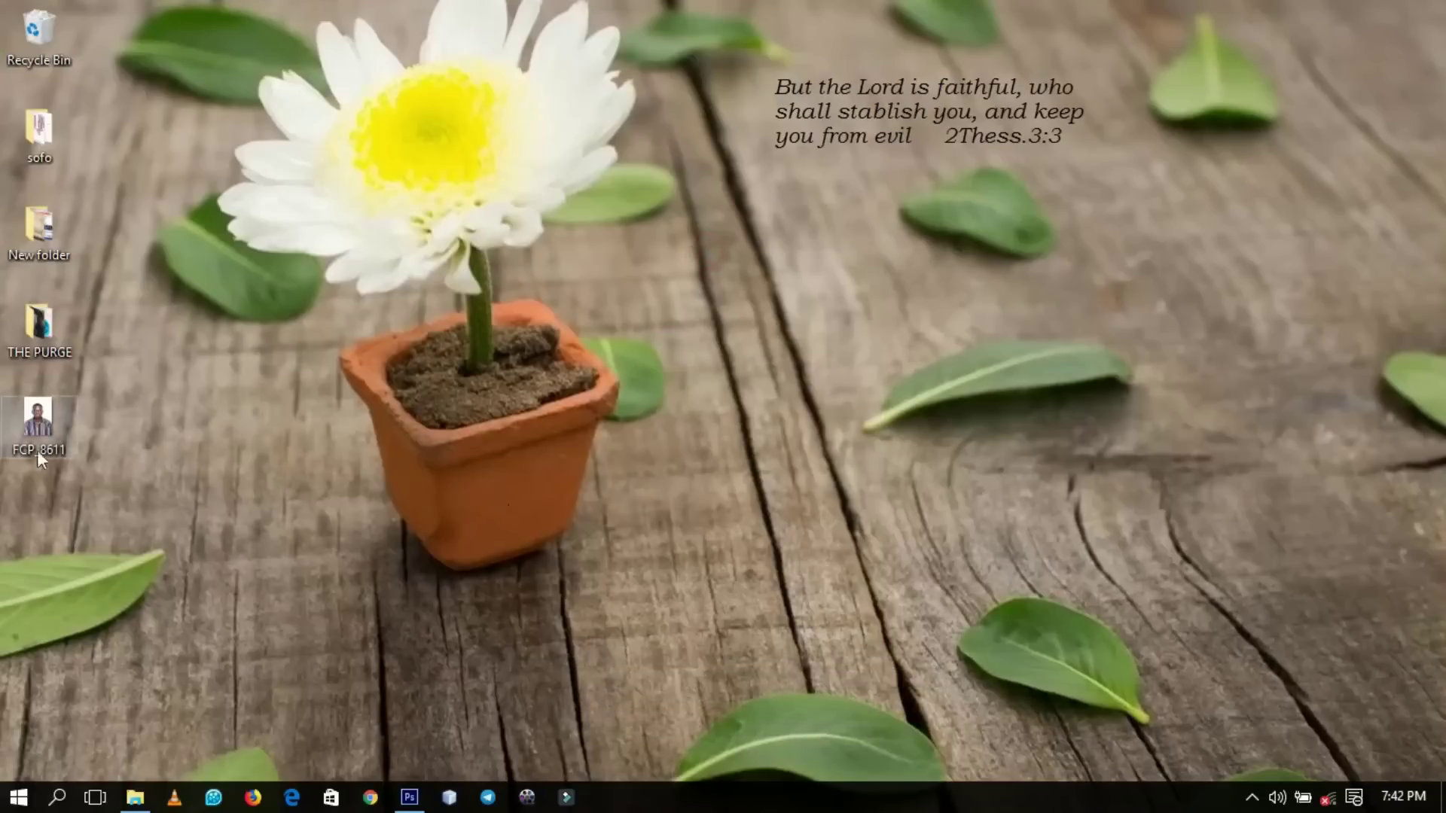
{"action": "left_click_drag", "start_coordinate": [26, 414], "coordinate": [35, 427]}
{"action": "left_click_drag", "start_coordinate": [359, 707], "coordinate": [681, 507]}
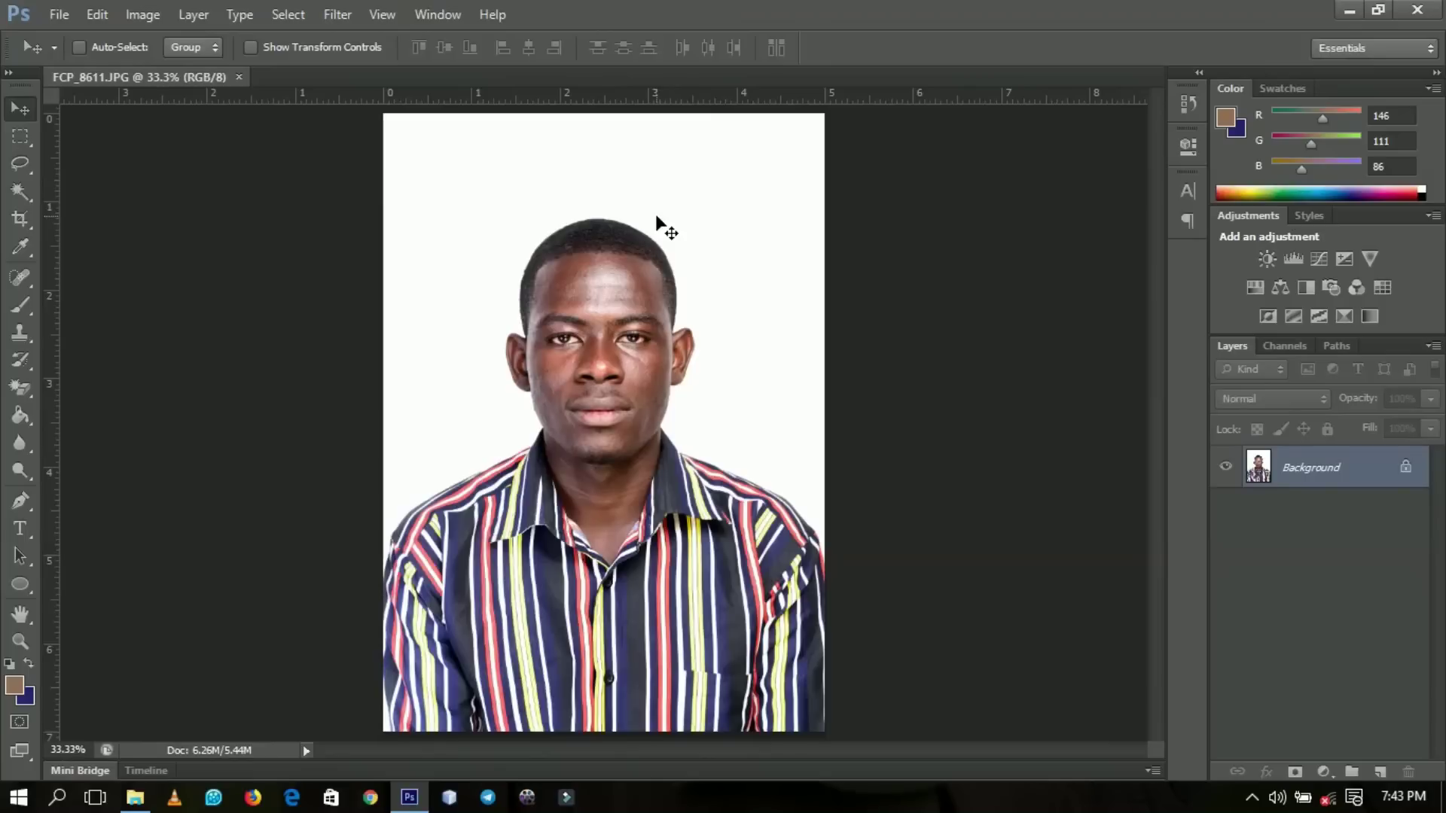
Minimize Photoshop, then restore it with FCP_8611.JPG still open
{"action": "left_click", "coordinate": [1349, 11]}
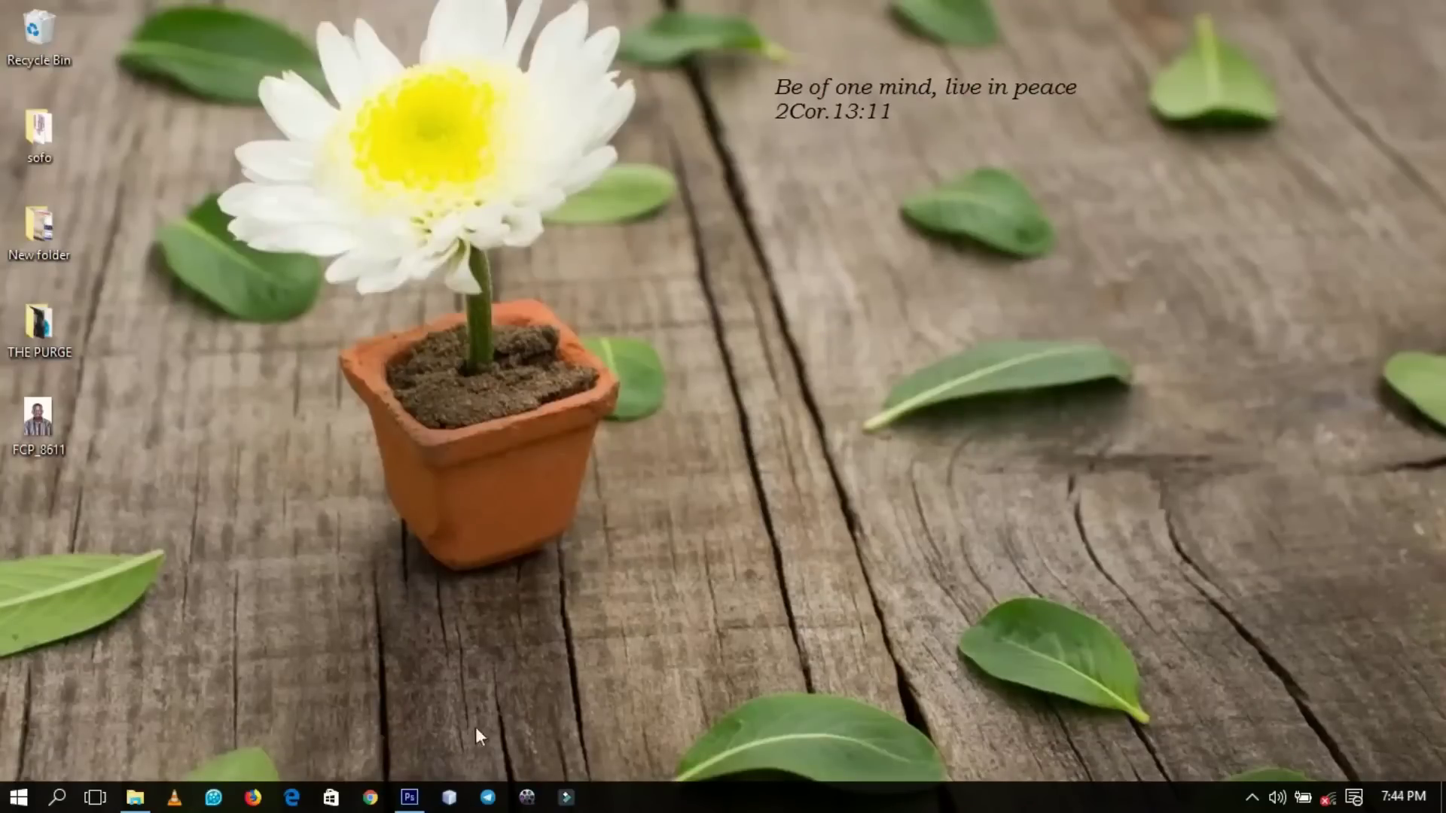
{"action": "left_click", "coordinate": [409, 797]}
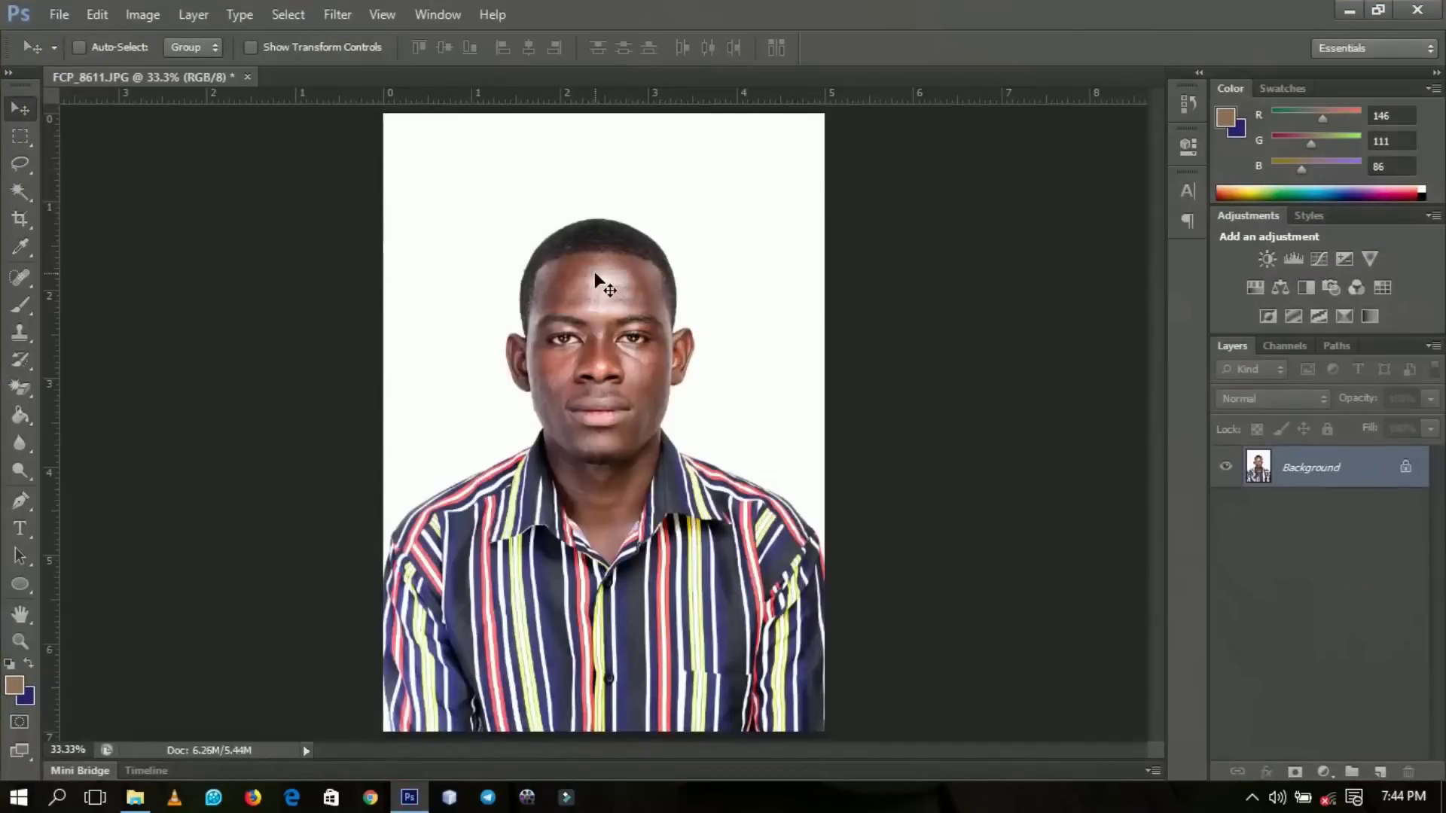
Crop the portrait to a 600 × 600 square ratio, trimming space above the head and below the shirt
{"action": "left_click", "coordinate": [21, 219]}
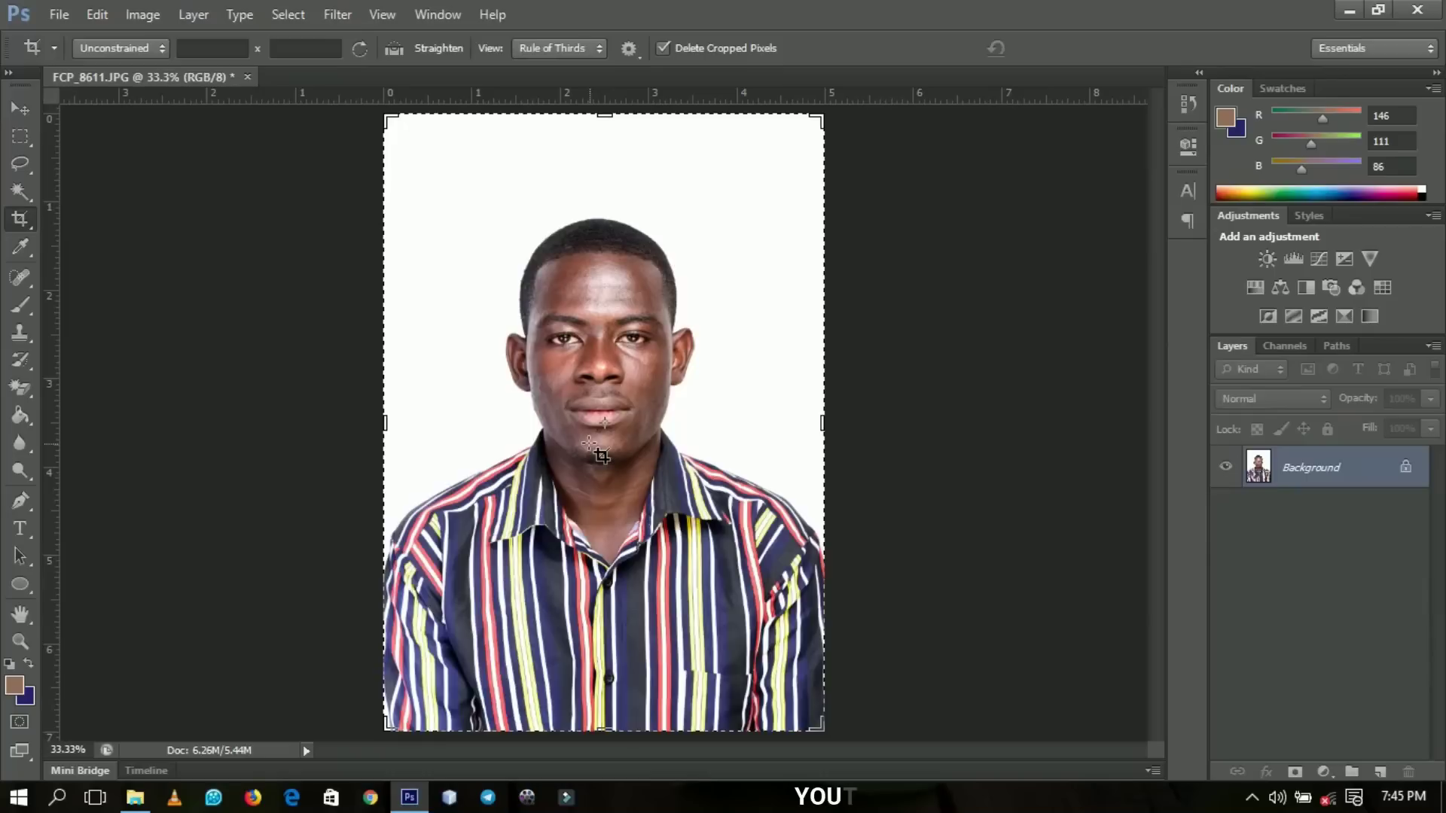
{"action": "left_click", "coordinate": [225, 47]}
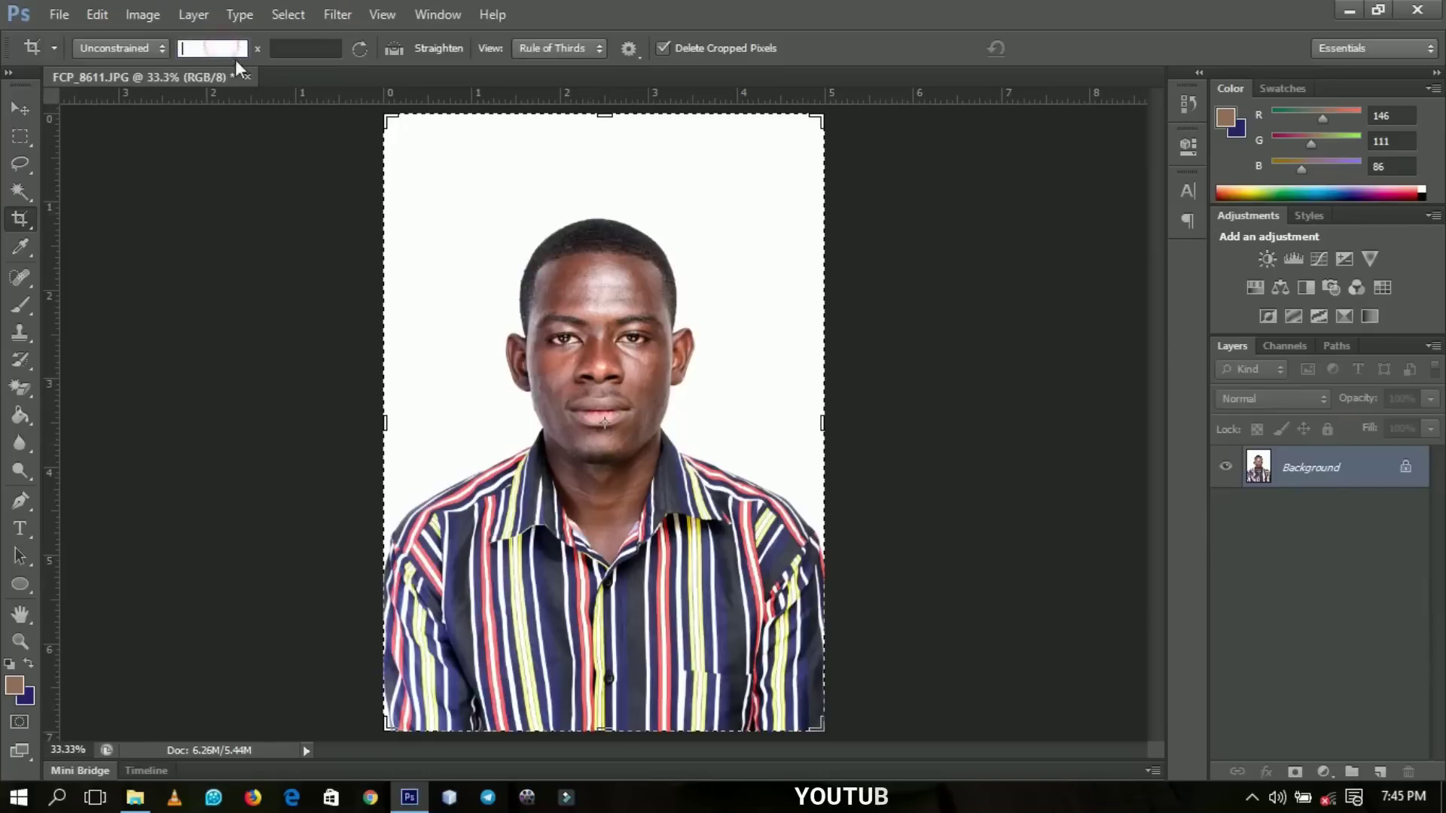
{"action": "type", "text": "600"}
{"action": "left_click", "coordinate": [305, 49]}
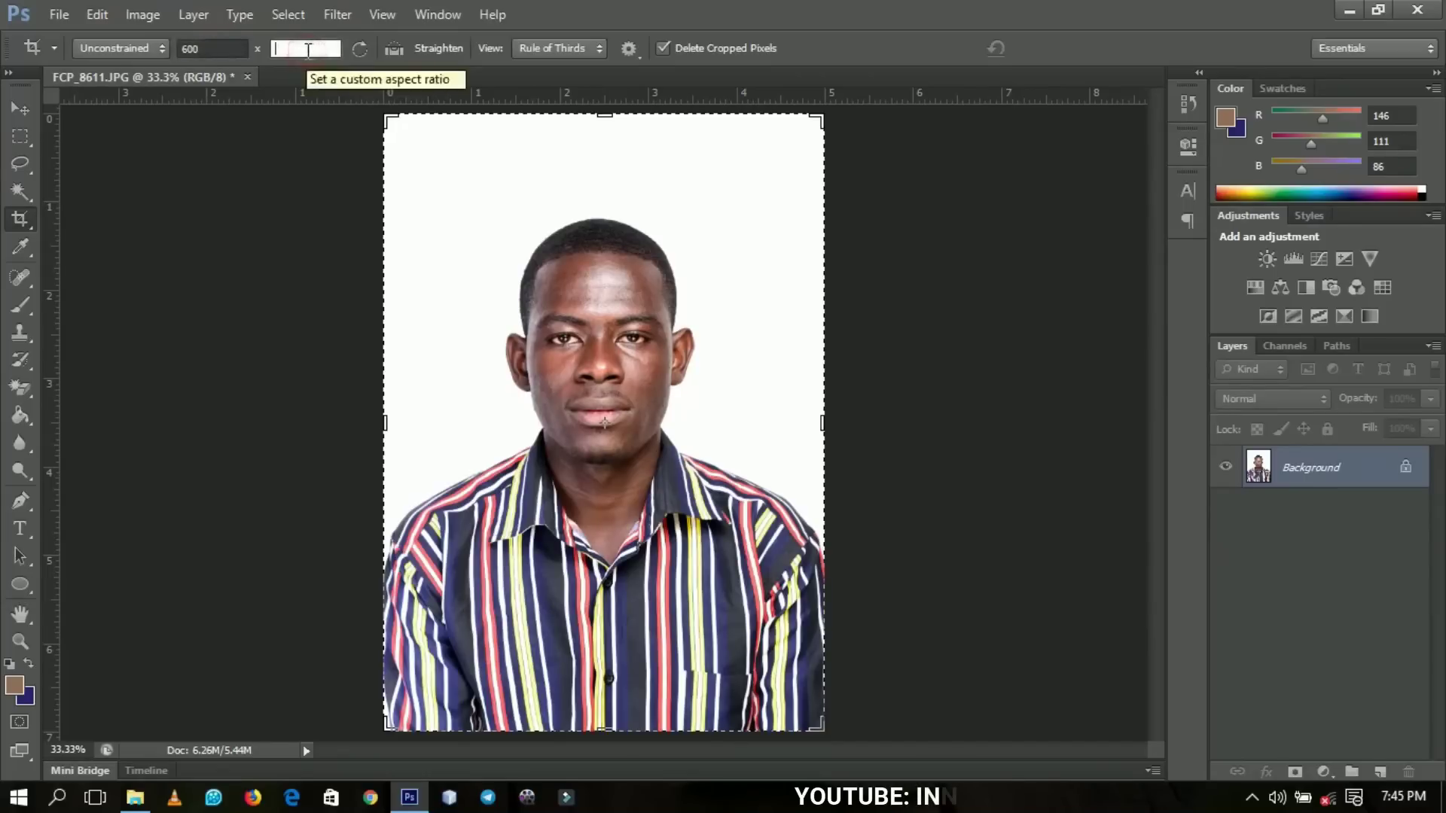
{"action": "type", "text": "600"}
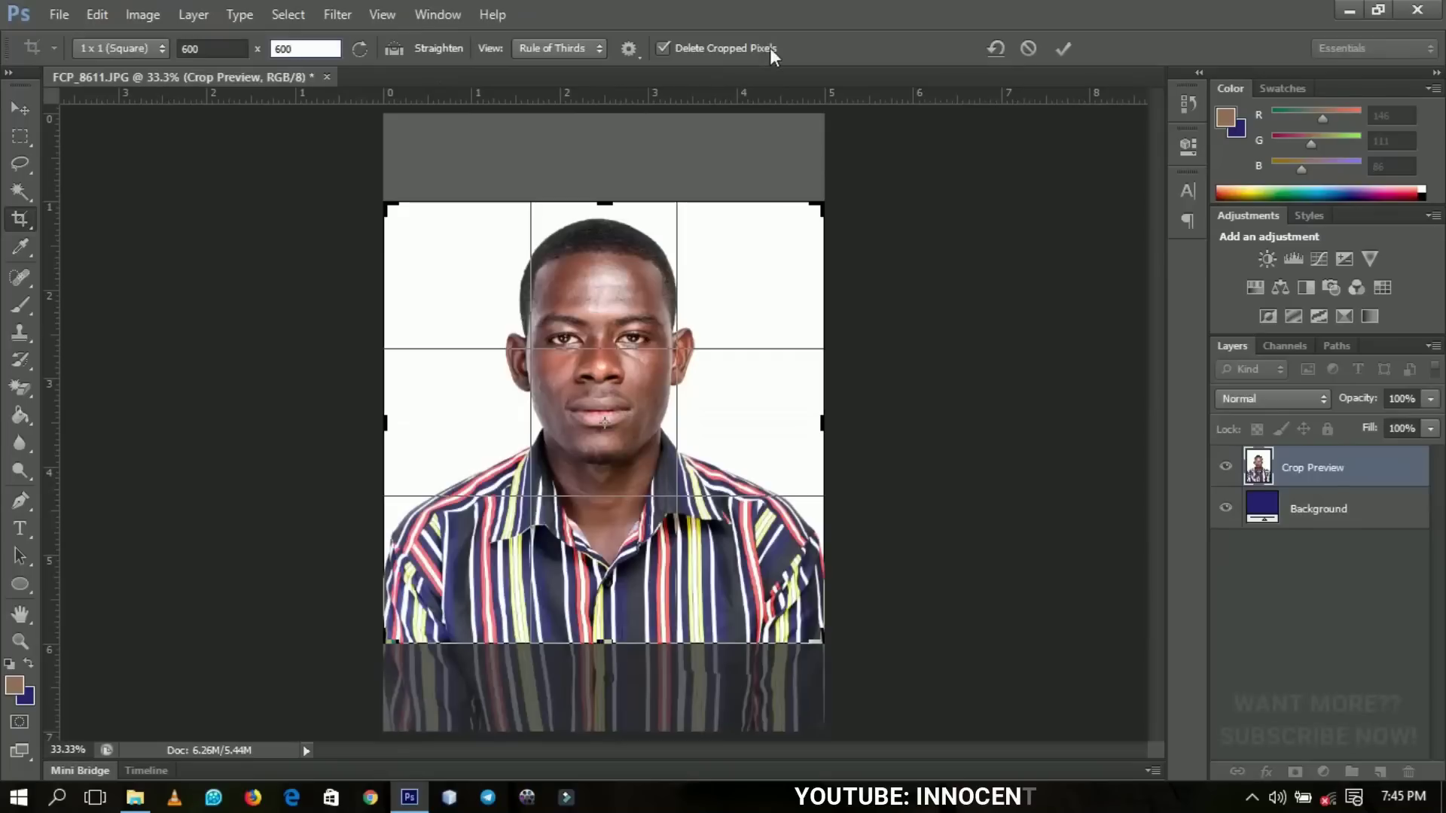
{"action": "left_click", "coordinate": [1066, 51]}
{"action": "left_click", "coordinate": [30, 114]}
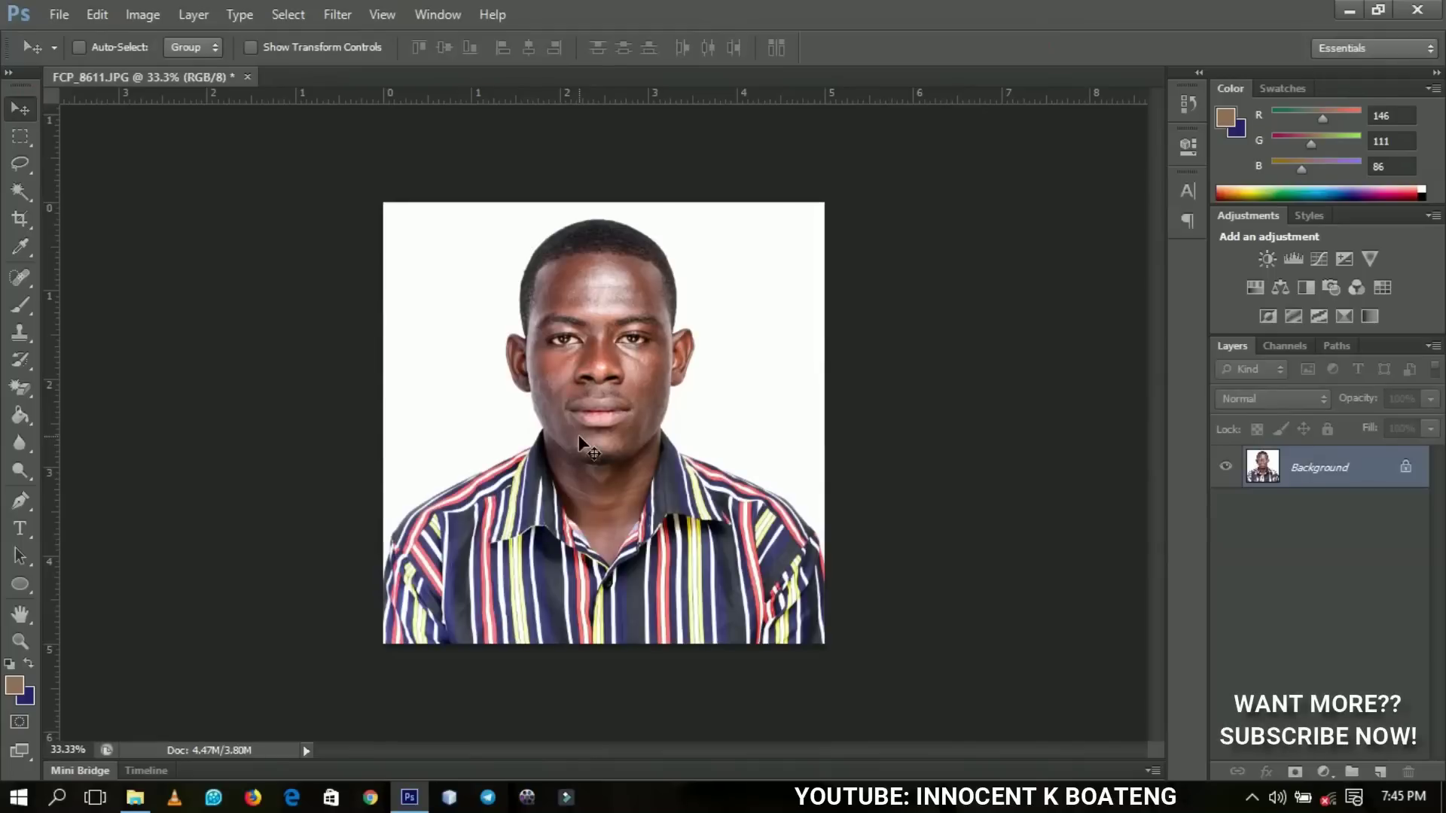
In Image Size, change resolution from 250 to 100 ppi so the portrait becomes 500 × 500 px
{"action": "left_click", "coordinate": [145, 15]}
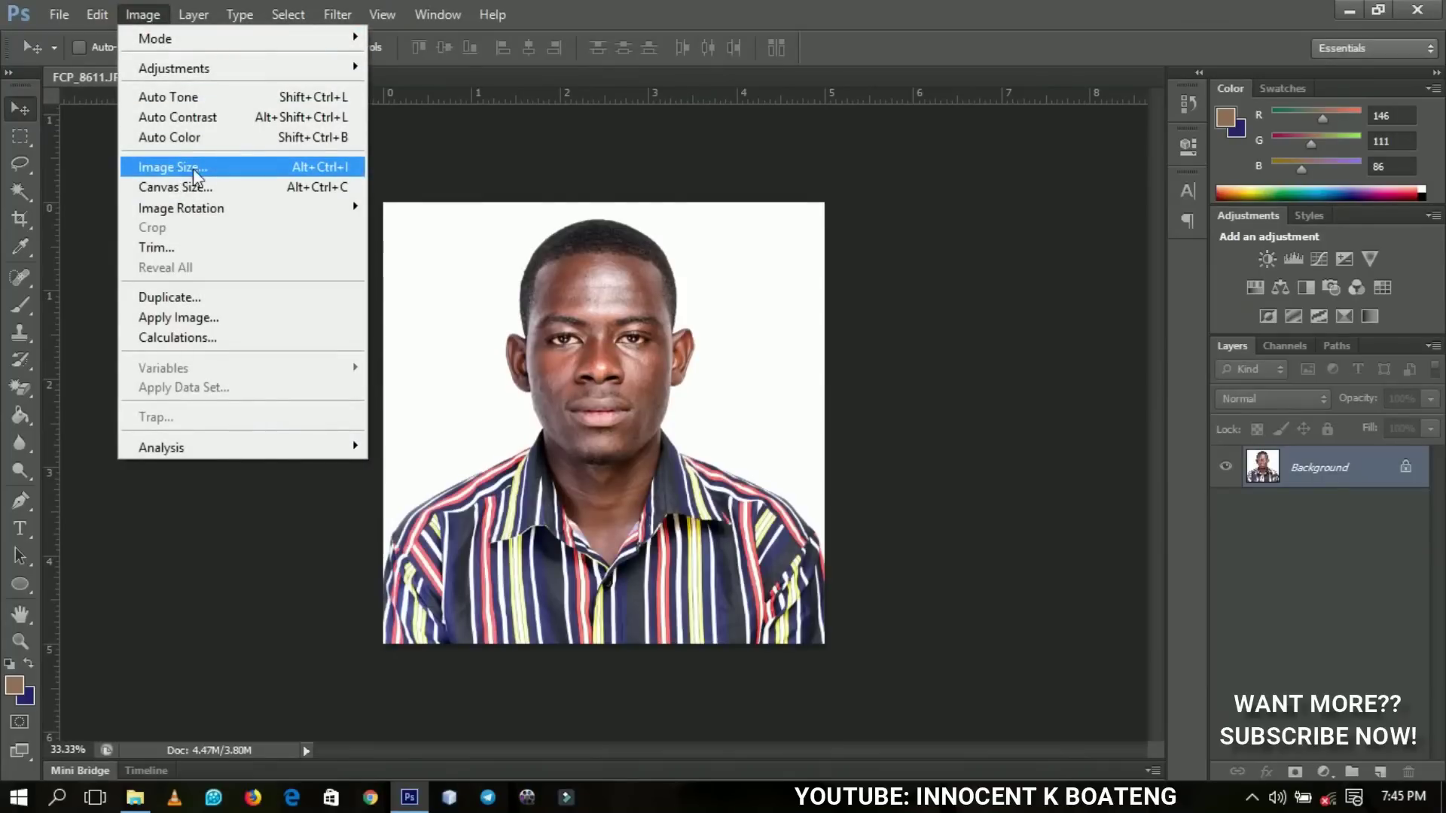
{"action": "left_click", "coordinate": [181, 170]}
{"action": "left_click_drag", "start_coordinate": [1080, 137], "coordinate": [907, 205]}
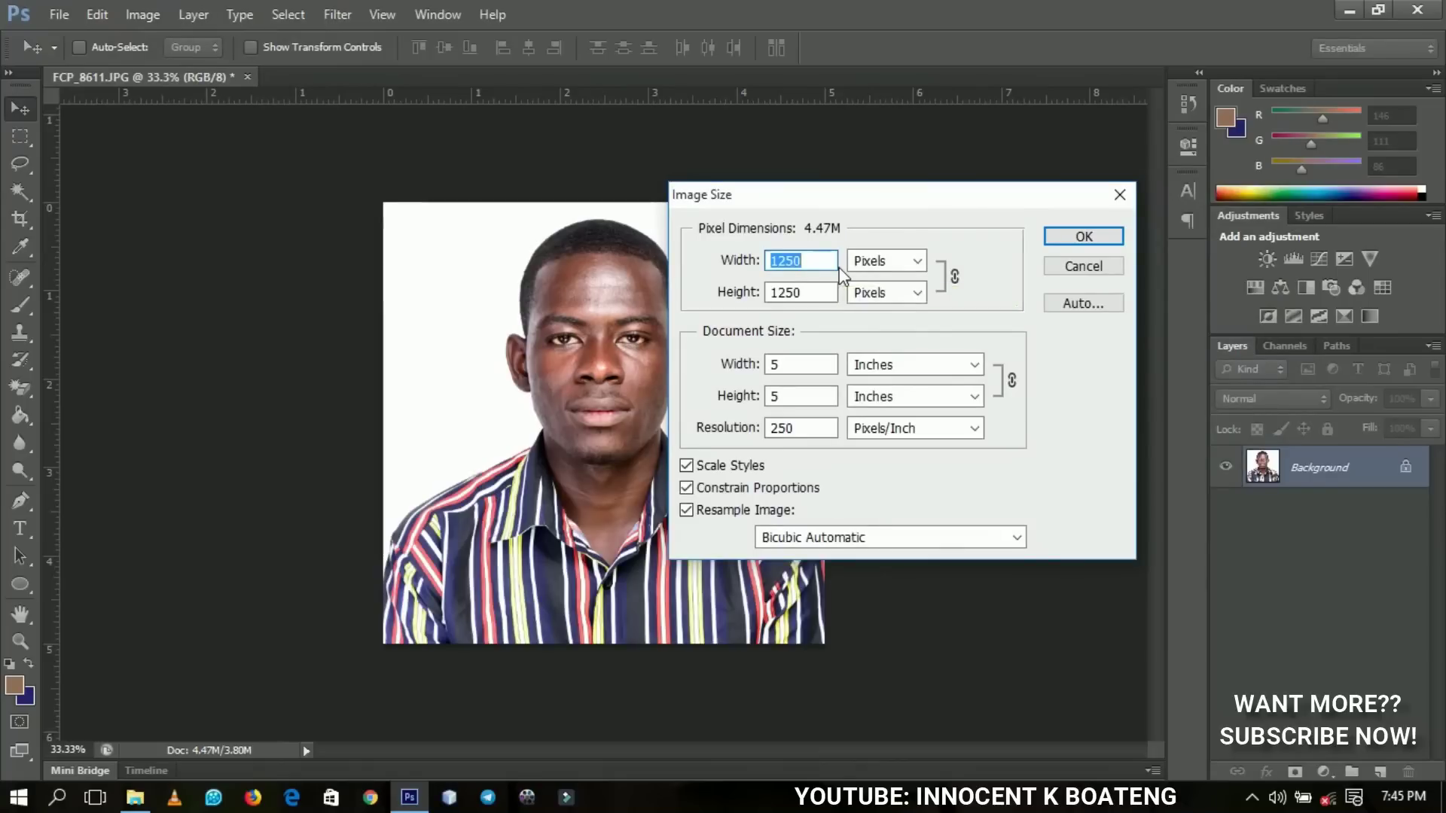
{"action": "left_click", "coordinate": [812, 427]}
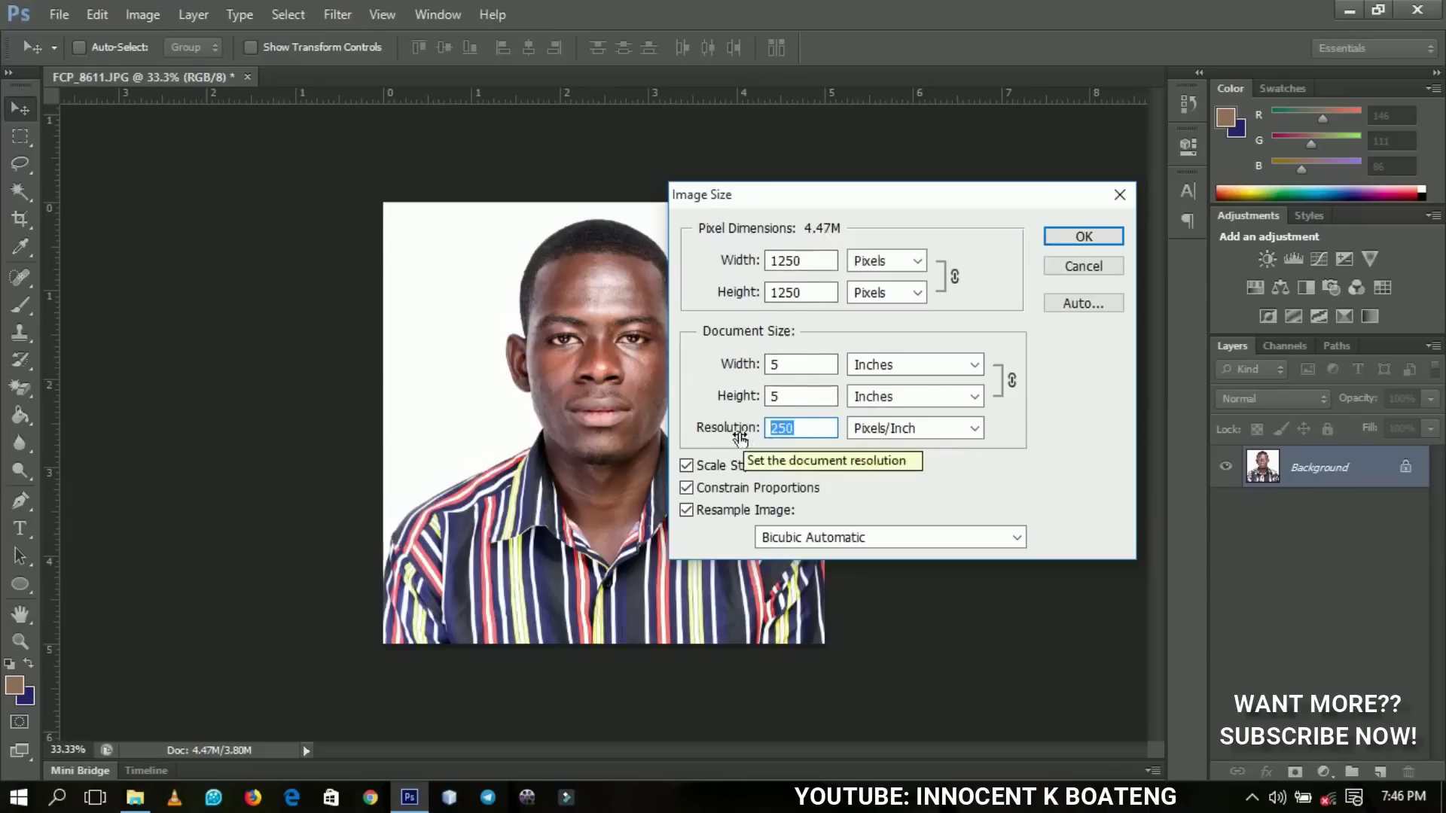
{"action": "type", "text": "100"}
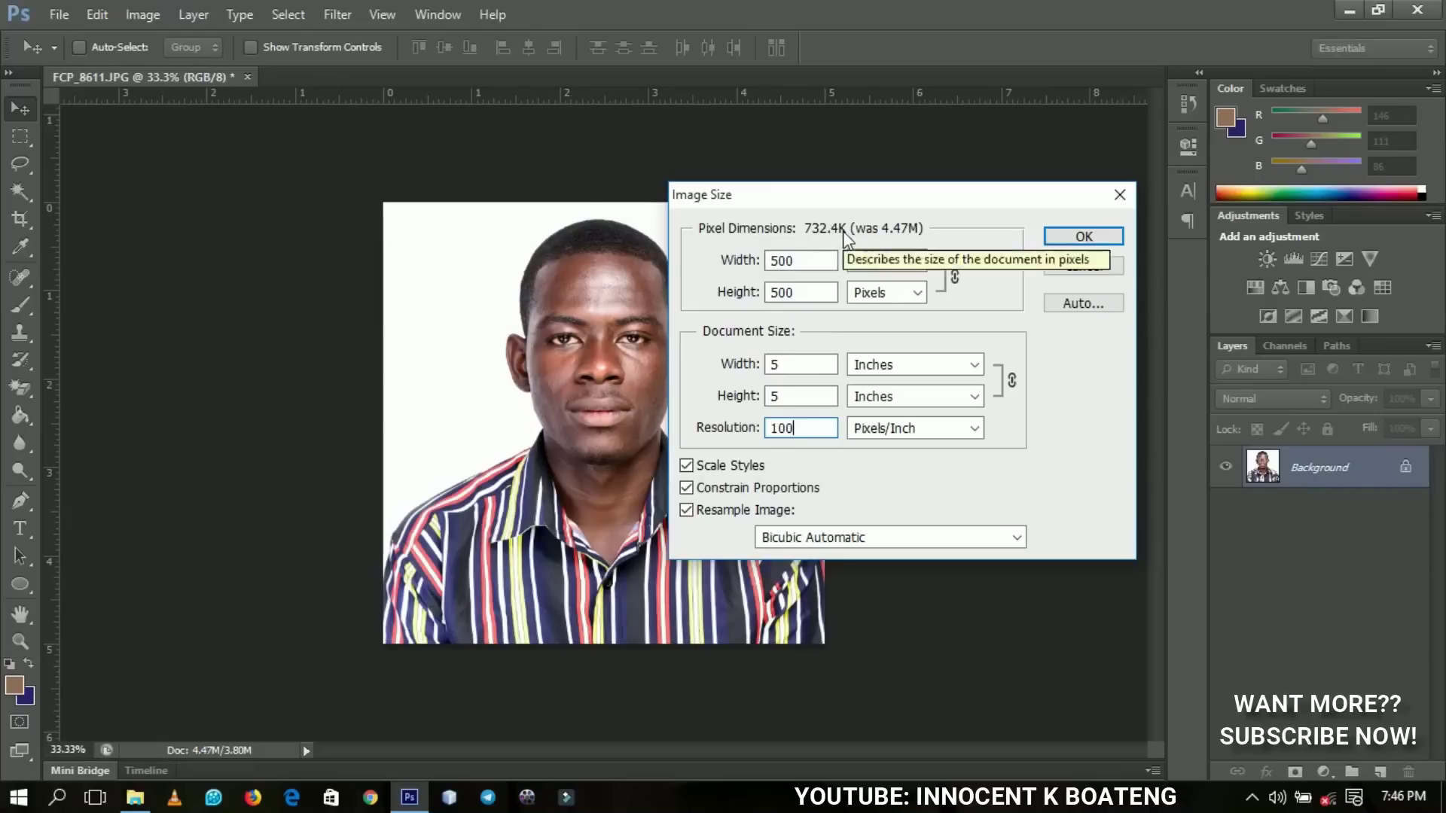
{"action": "left_click_drag", "start_coordinate": [829, 203], "coordinate": [872, 226]}
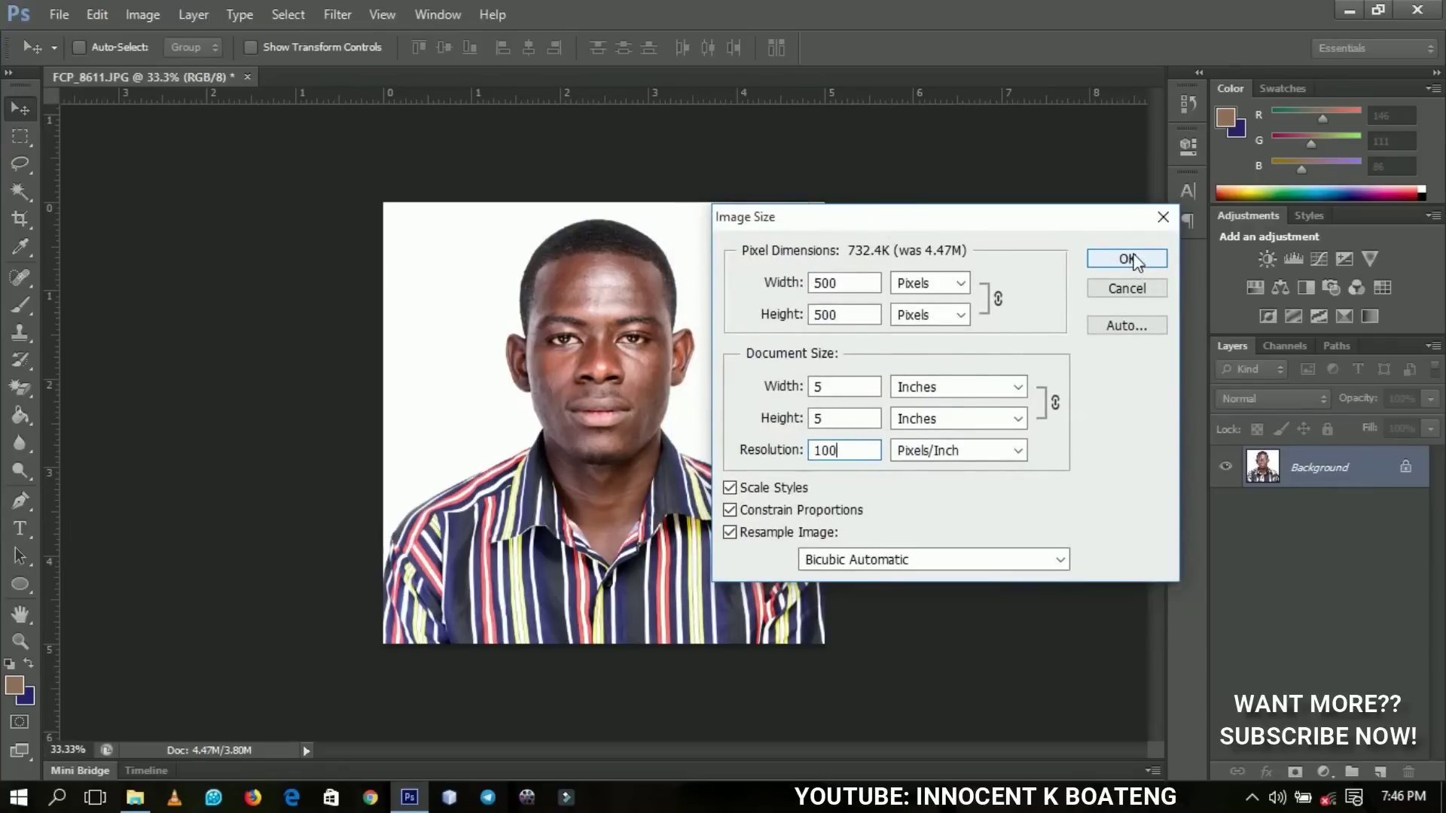
{"action": "left_click", "coordinate": [1126, 258]}
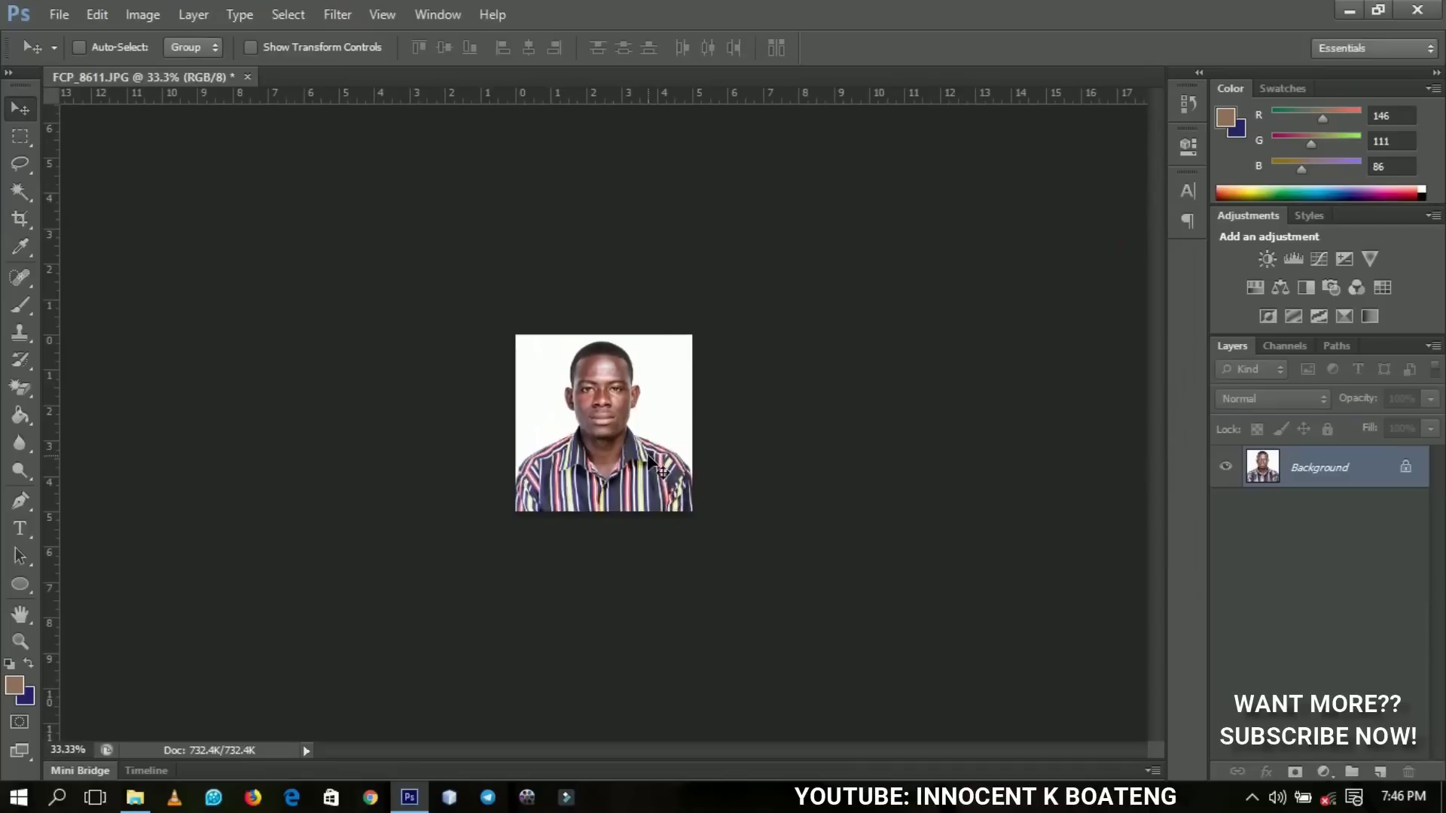
Save the portrait to the Desktop as JPEG 'dv' at maximum quality 10
{"action": "key", "text": "ctrl+shift+s"}
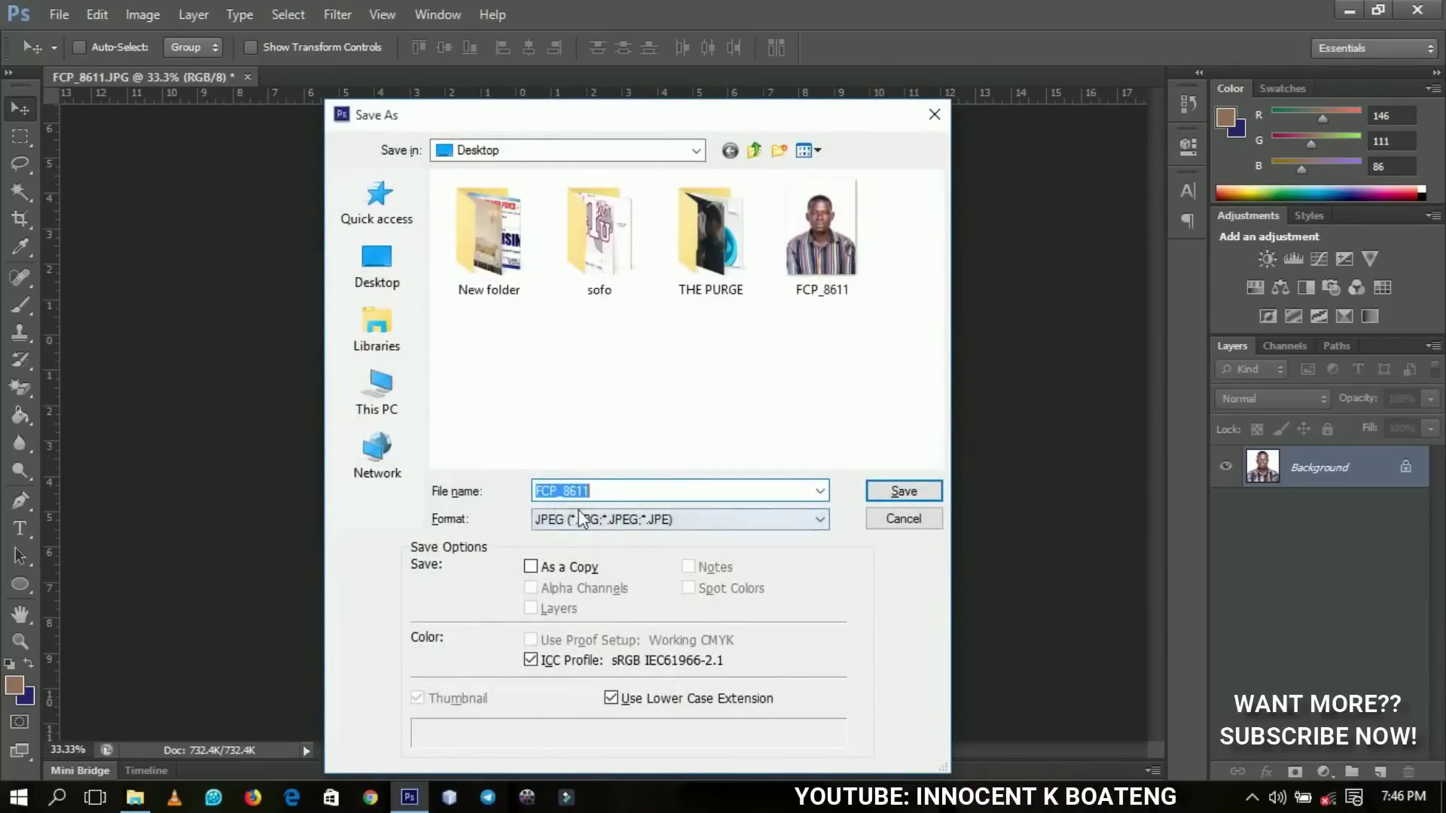
{"action": "type", "text": "dv"}
{"action": "left_click", "coordinate": [903, 491]}
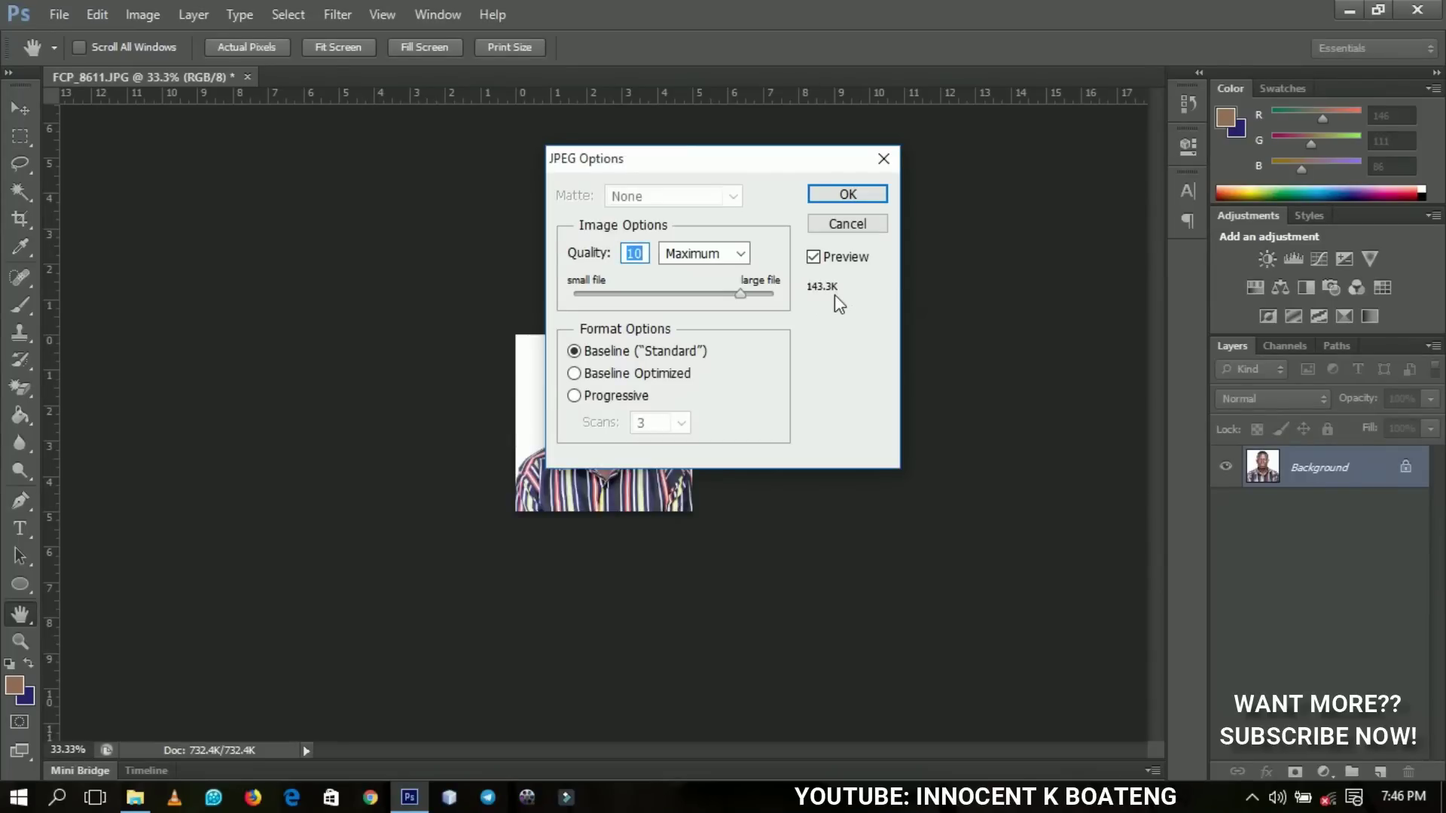
{"action": "left_click", "coordinate": [847, 195]}
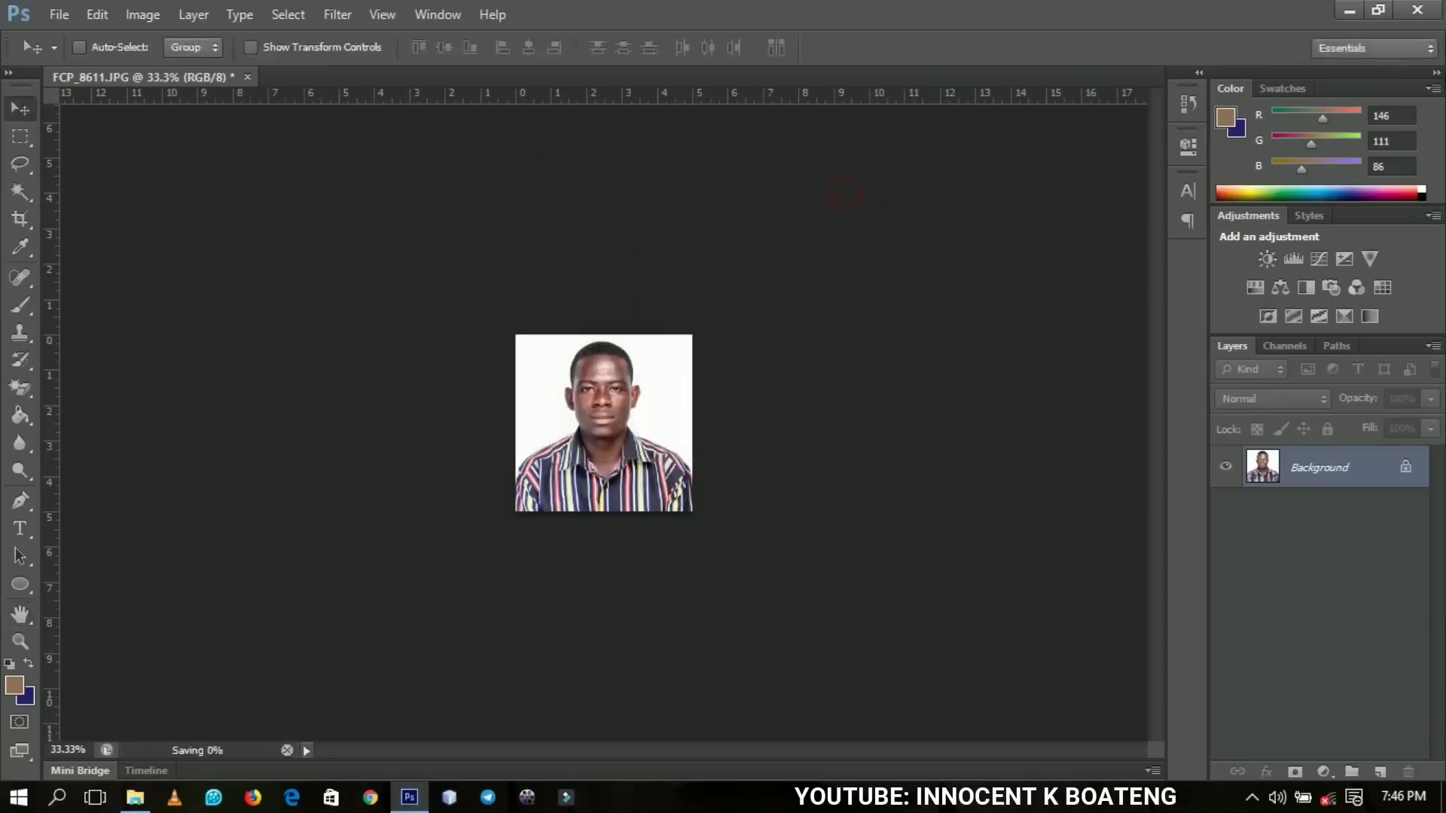
{"action": "left_click", "coordinate": [1348, 11]}
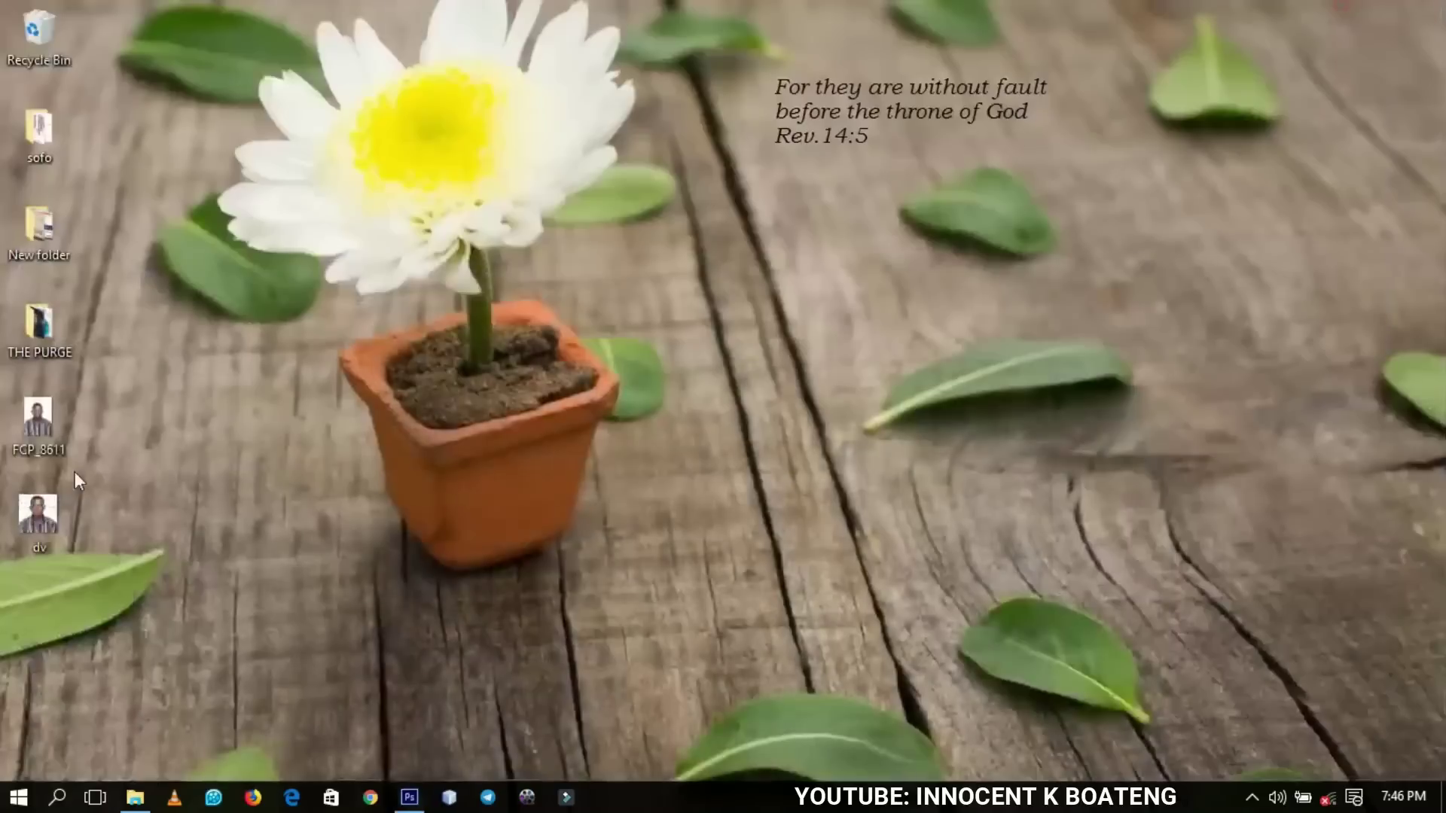
{"action": "right_click", "coordinate": [42, 509]}
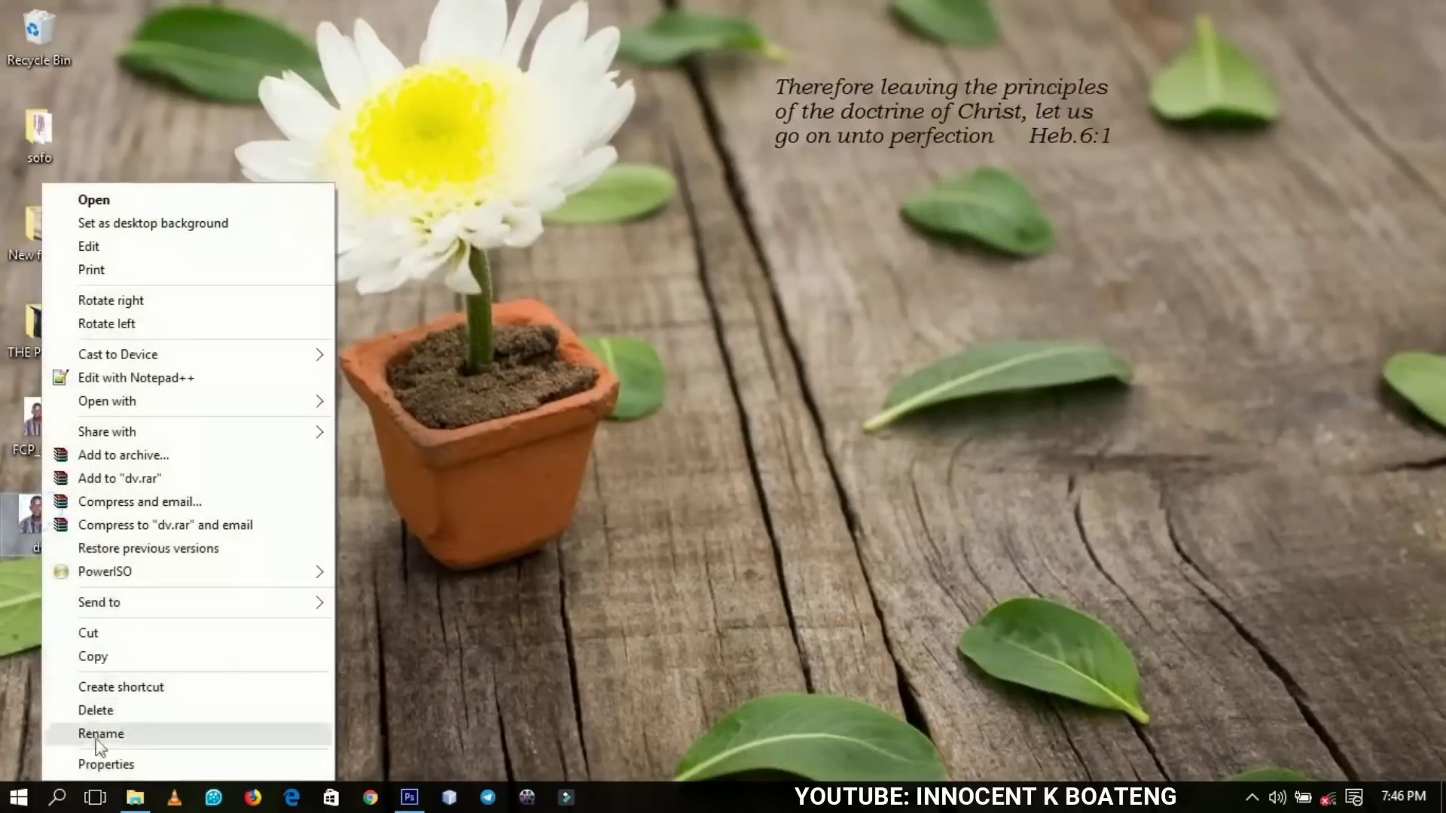
{"action": "left_click", "coordinate": [185, 762]}
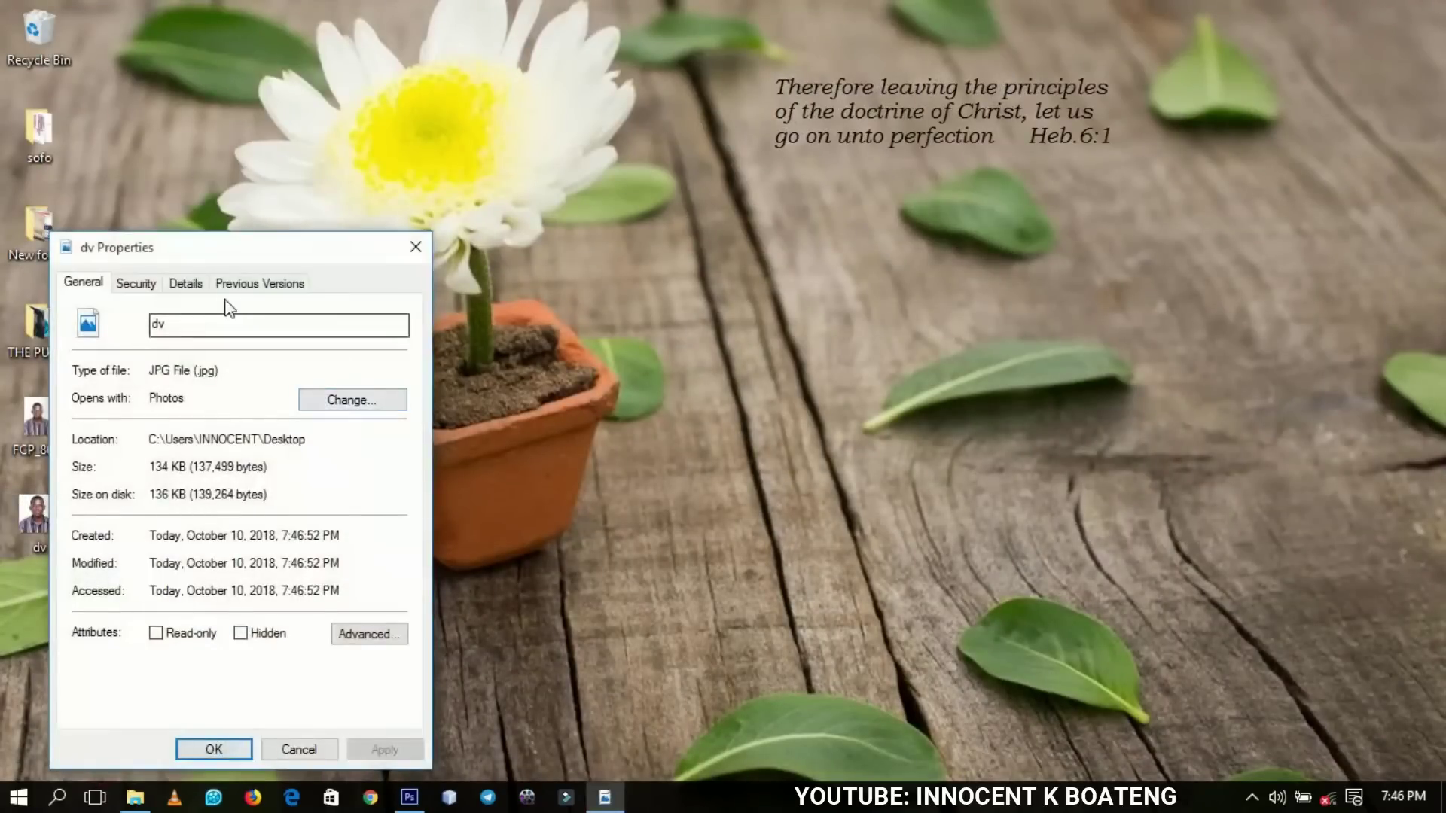
{"action": "left_click_drag", "start_coordinate": [214, 253], "coordinate": [678, 138]}
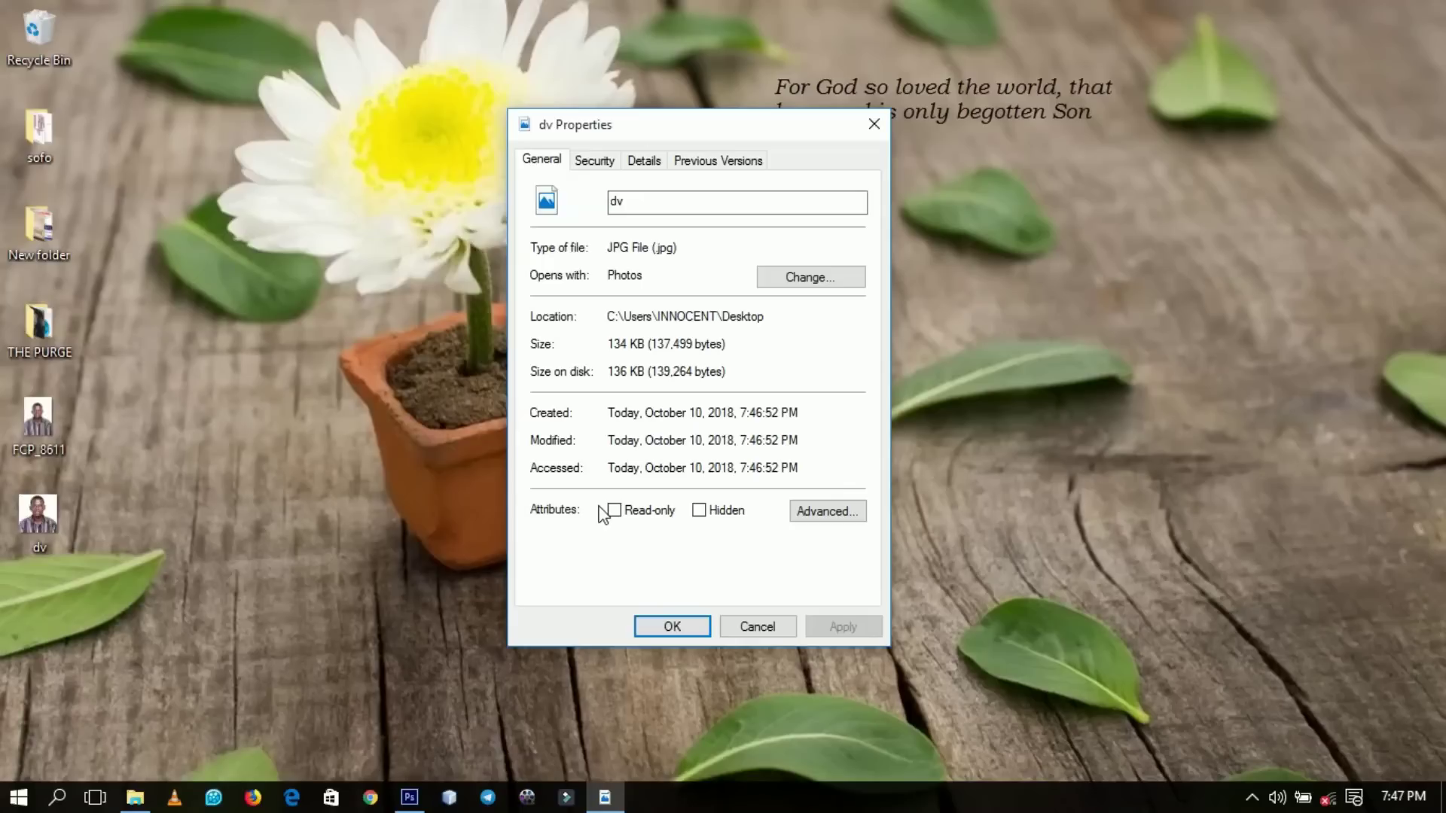
{"action": "left_click", "coordinate": [763, 628]}
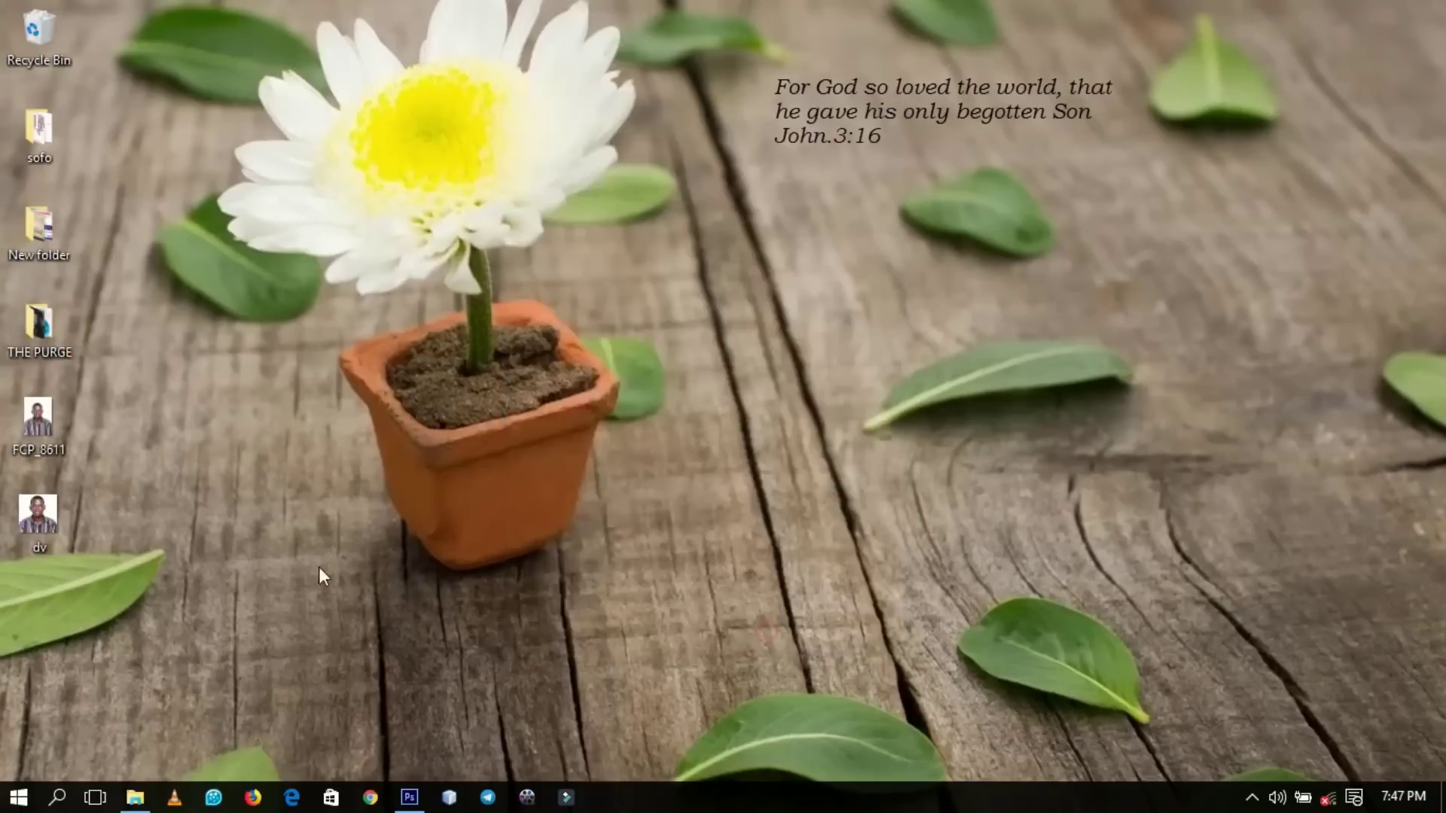
Restore Photoshop and convert the dv.jpg Background into an unlocked Layer 0
{"action": "left_click", "coordinate": [409, 797]}
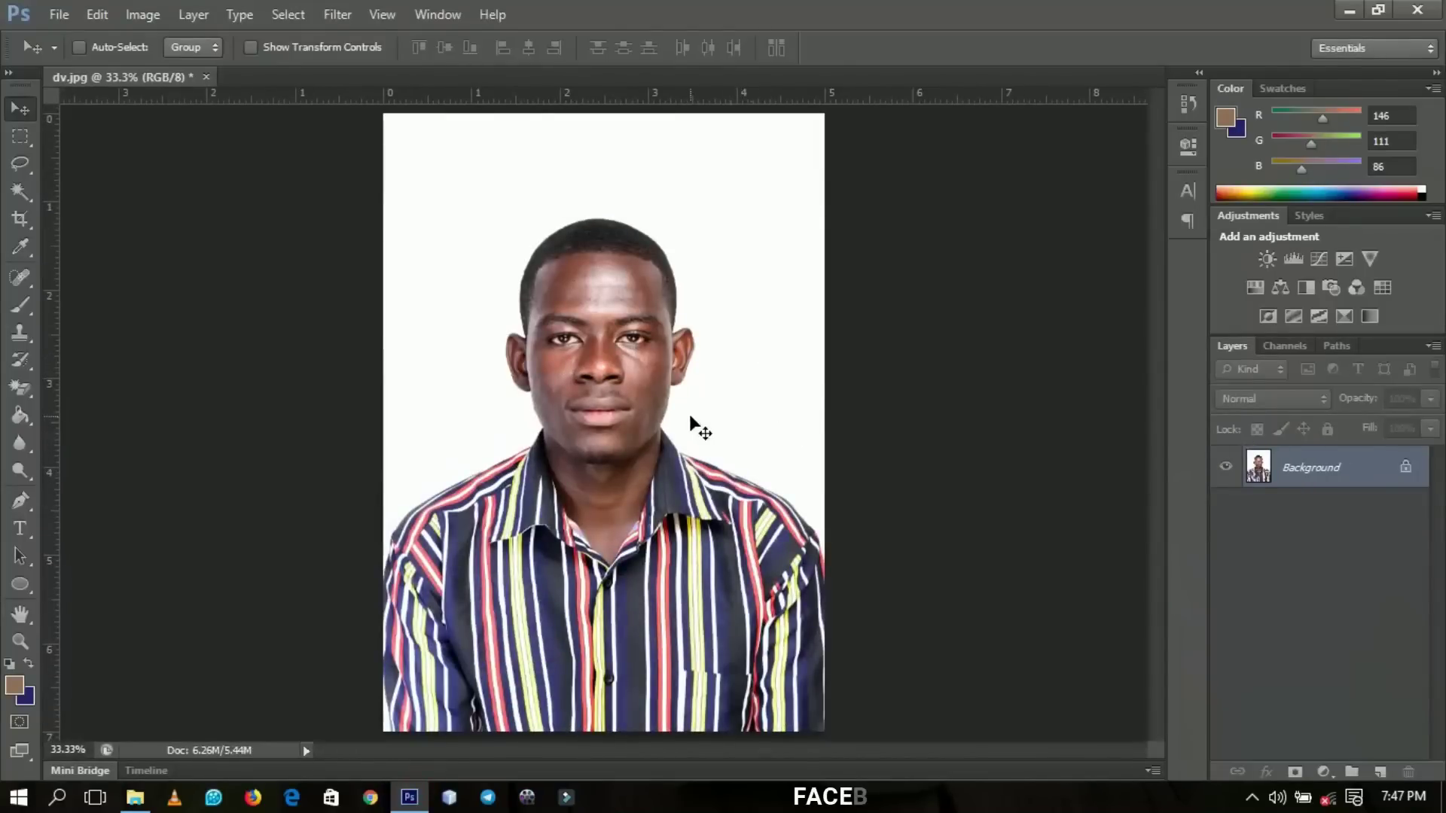
{"action": "double_click", "coordinate": [1280, 467]}
{"action": "left_click", "coordinate": [896, 251]}
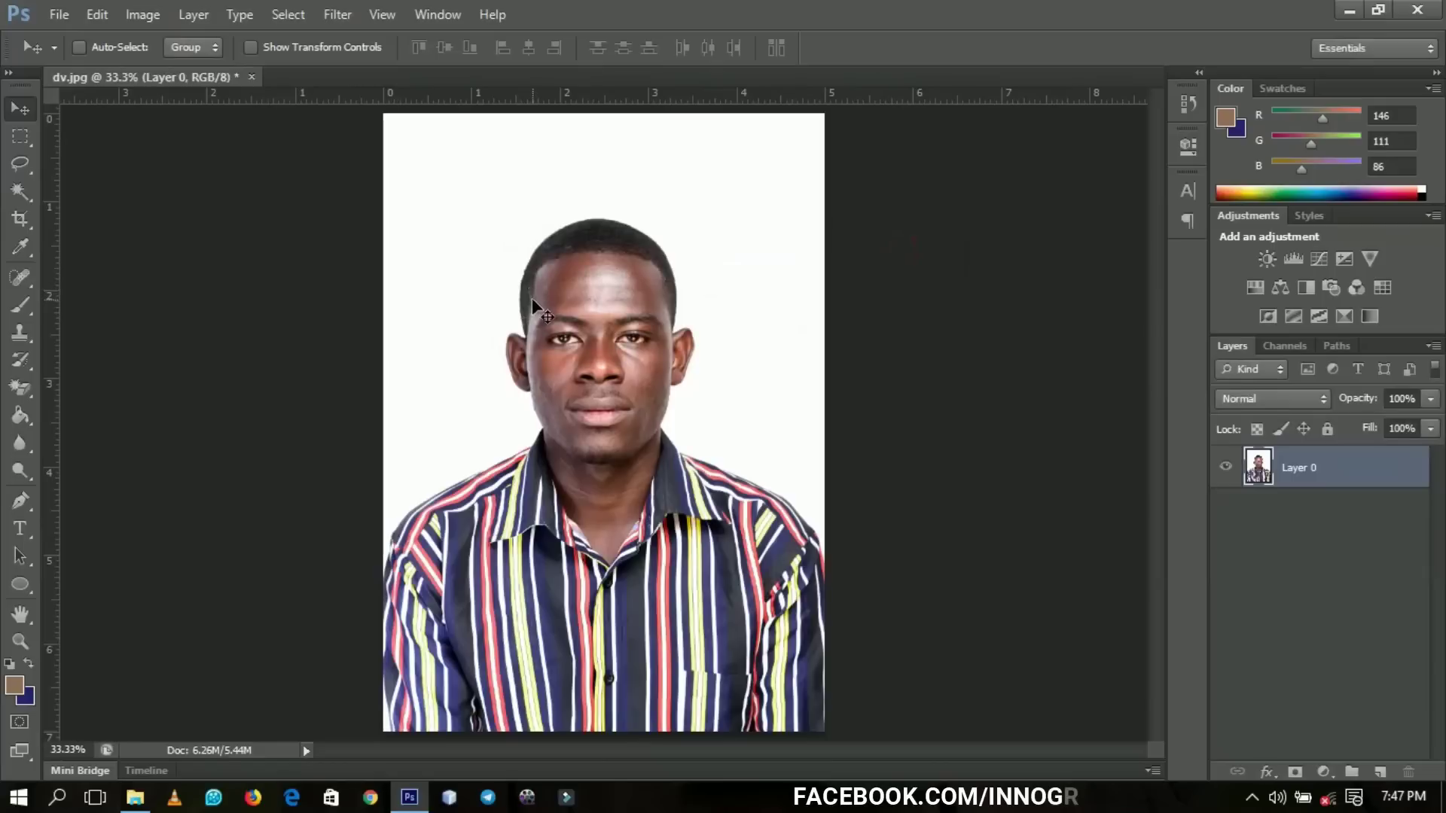
{"action": "key", "text": "ctrl+n"}
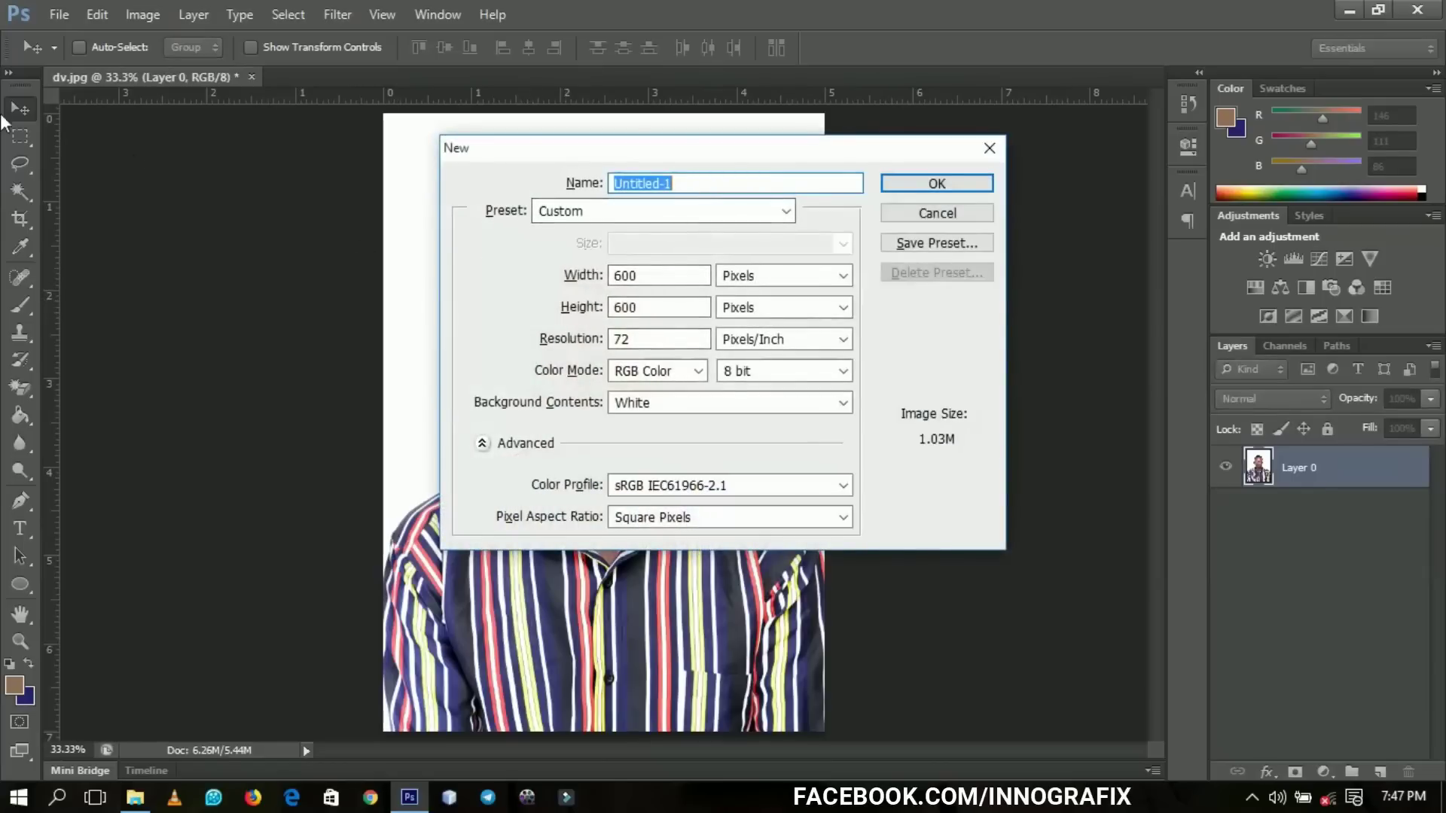
Create a new 600 × 600 px document at 72 ppi with a white background
{"action": "left_click_drag", "start_coordinate": [653, 150], "coordinate": [732, 179]}
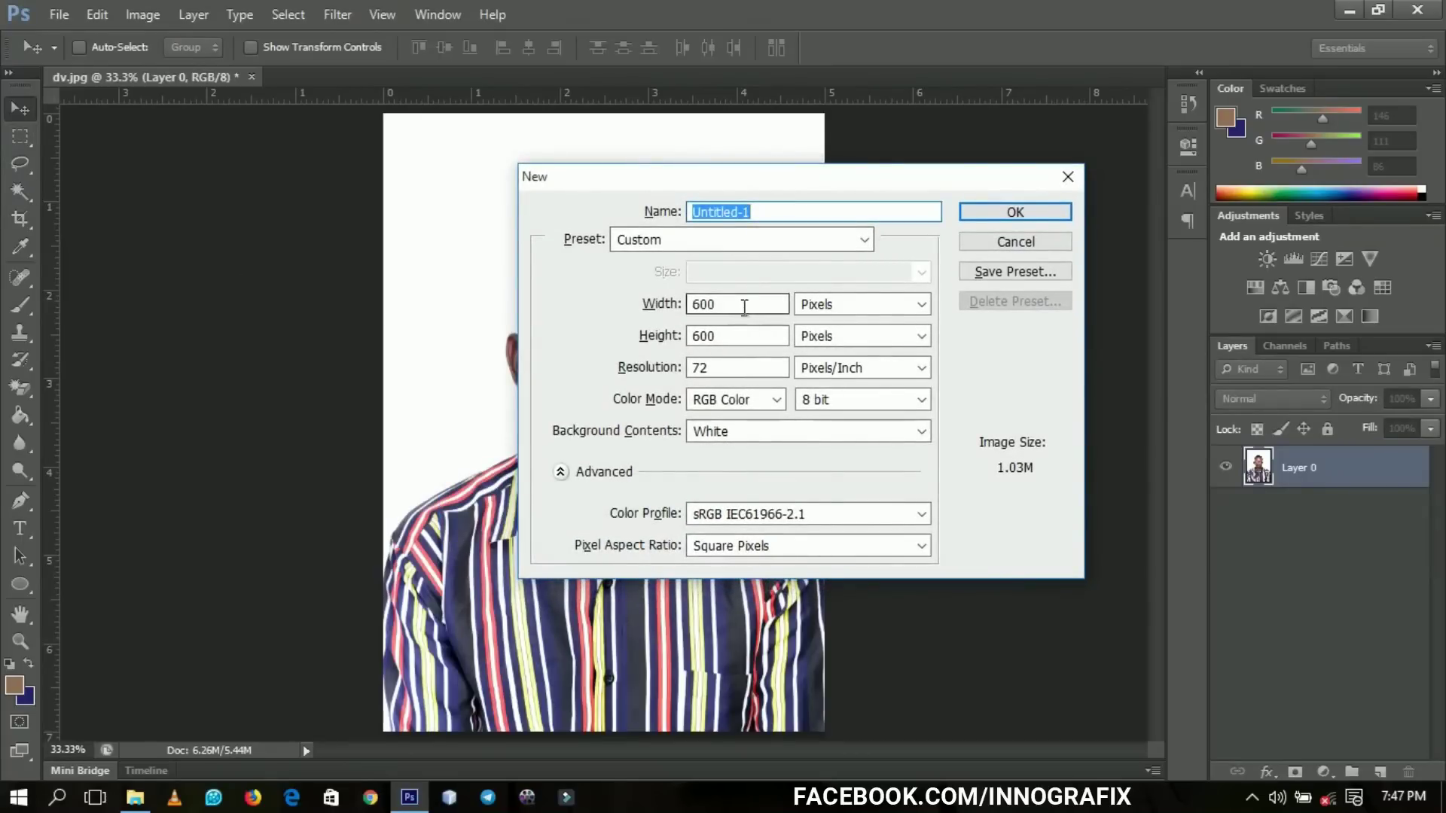
{"action": "left_click", "coordinate": [889, 312]}
{"action": "left_click", "coordinate": [857, 329]}
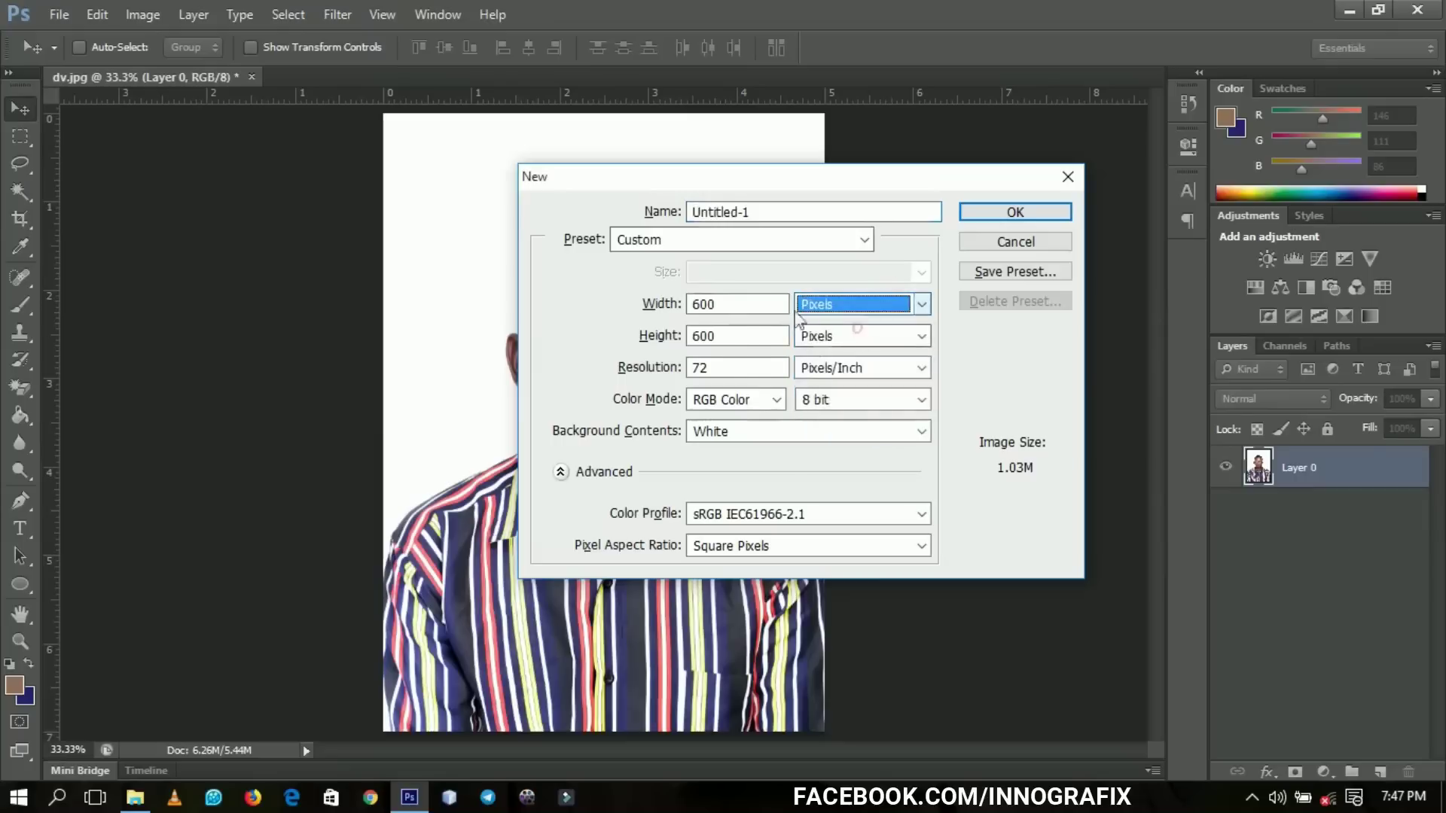
{"action": "double_click", "coordinate": [734, 304]}
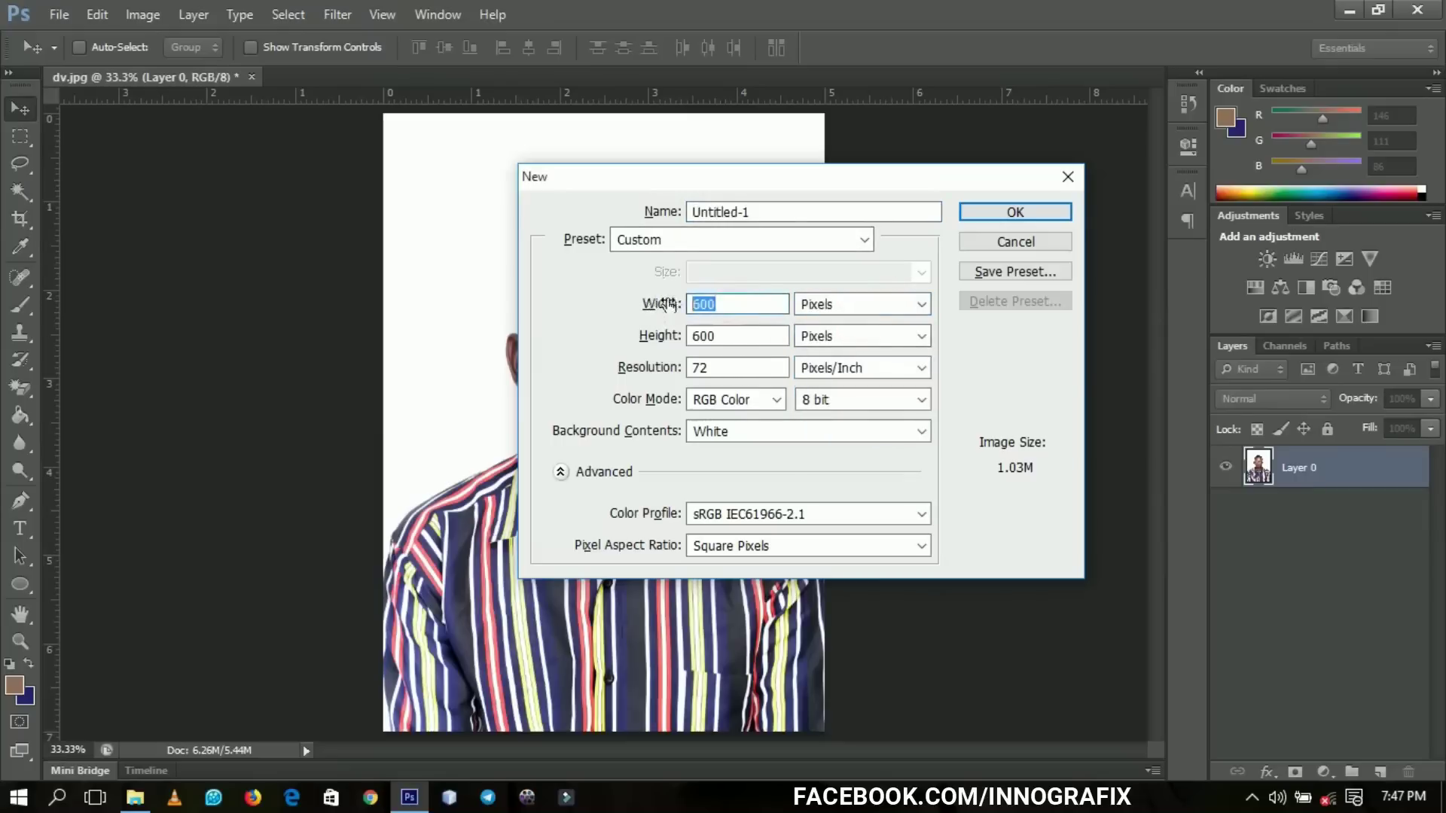
{"action": "double_click", "coordinate": [729, 335]}
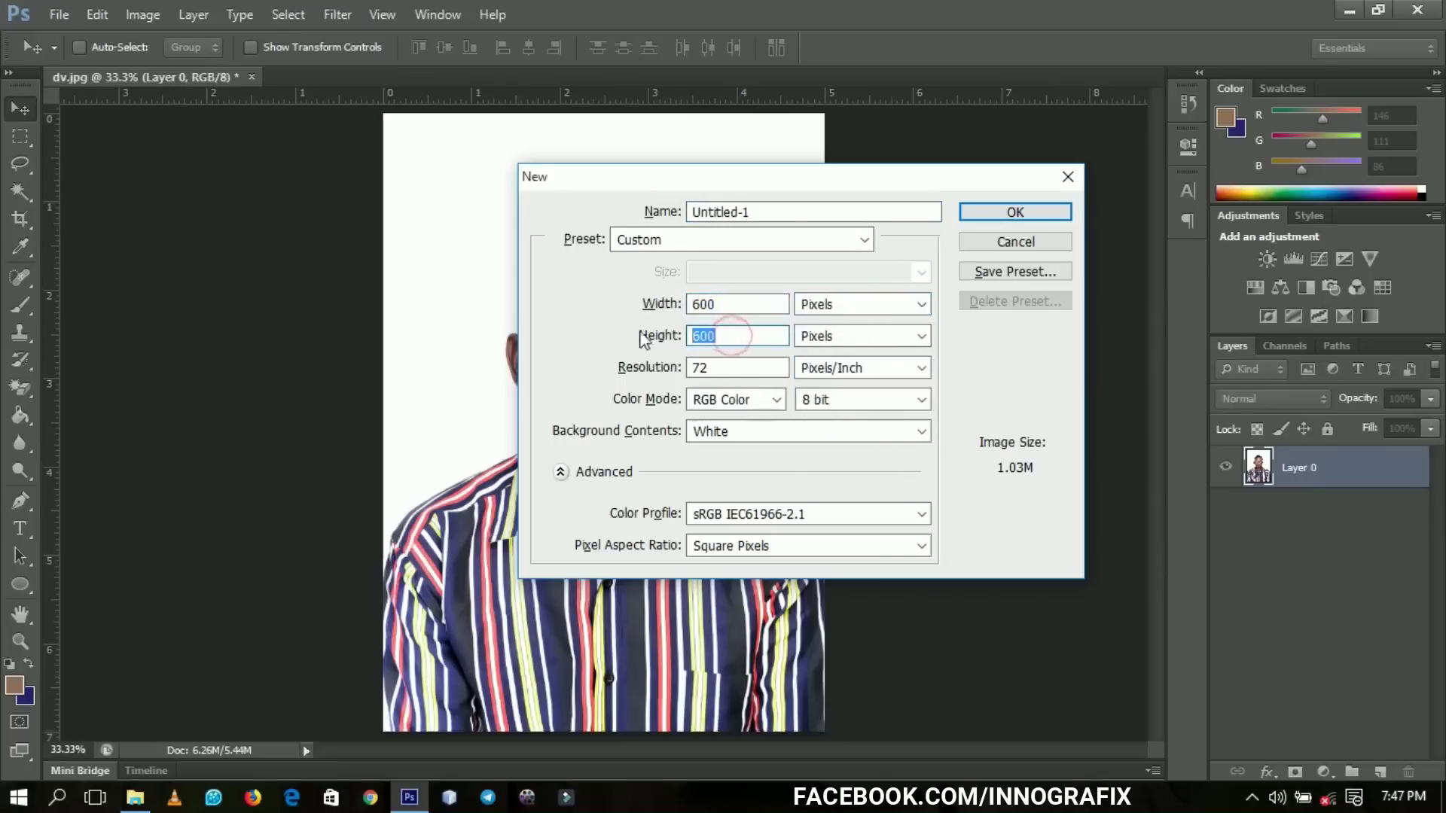
{"action": "double_click", "coordinate": [721, 367]}
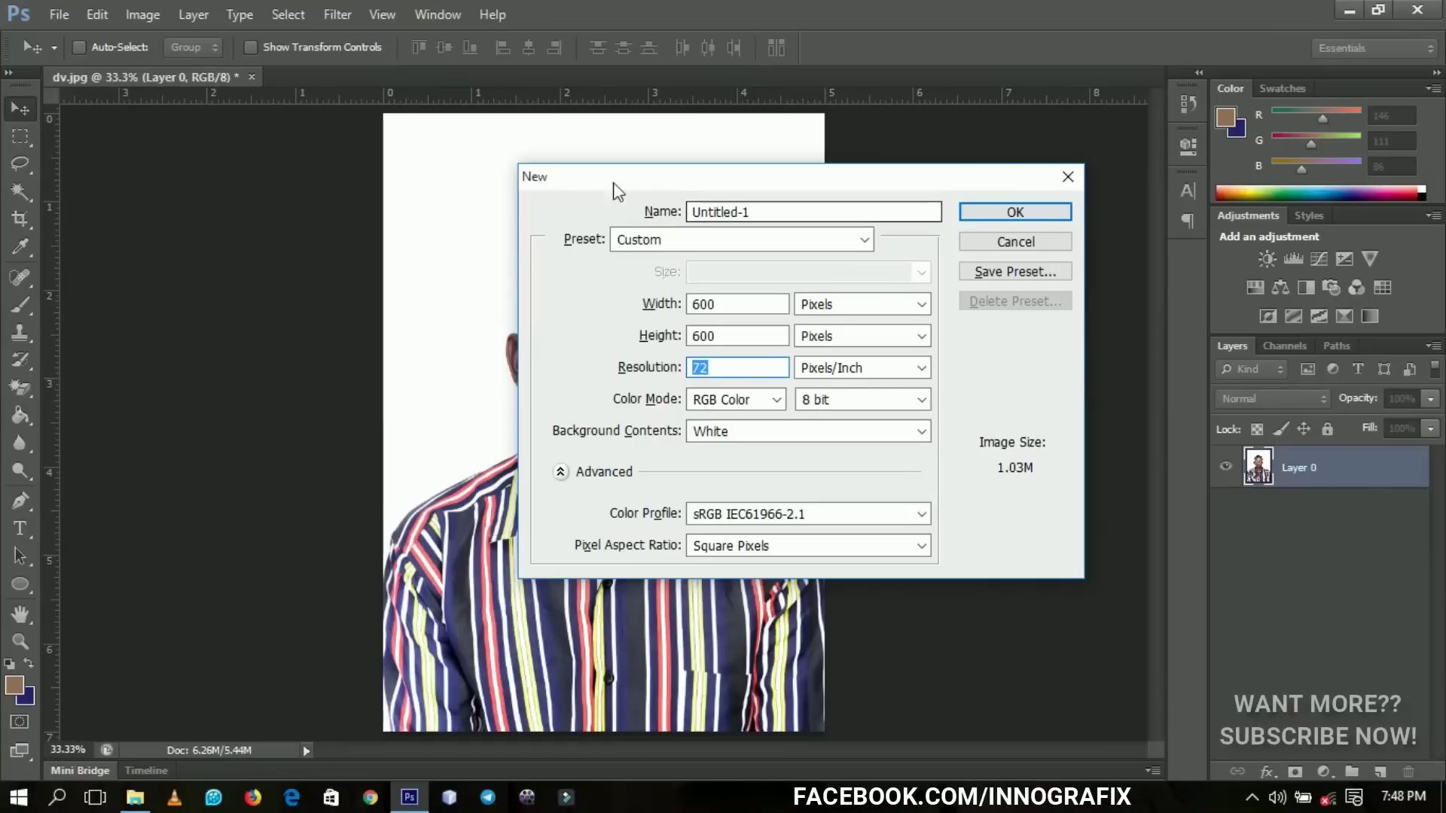
{"action": "left_click", "coordinate": [1009, 240]}
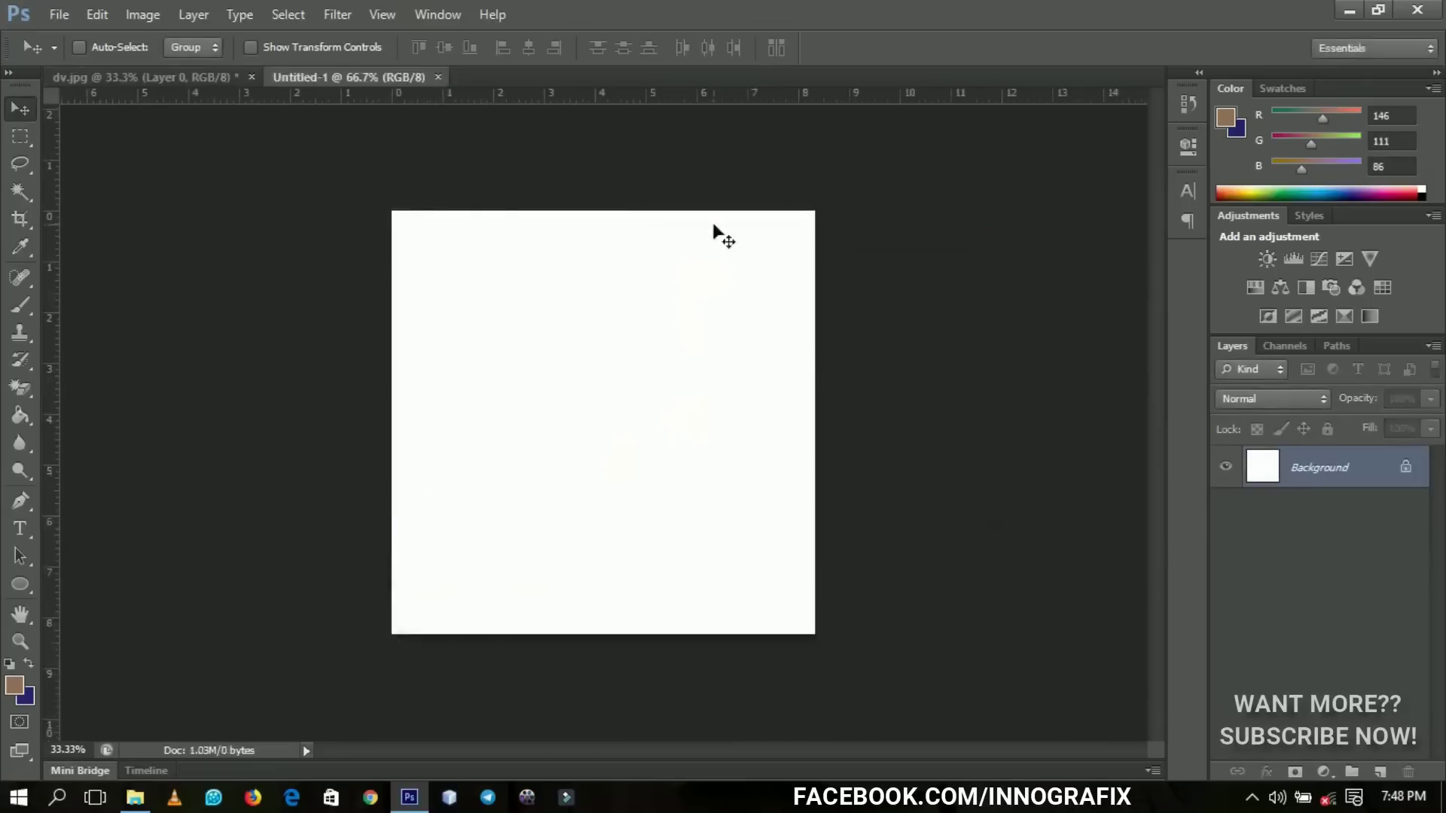
Copy the portrait from dv.jpg into Untitled-1, scale it down to fit, and move it up
{"action": "left_click", "coordinate": [132, 78]}
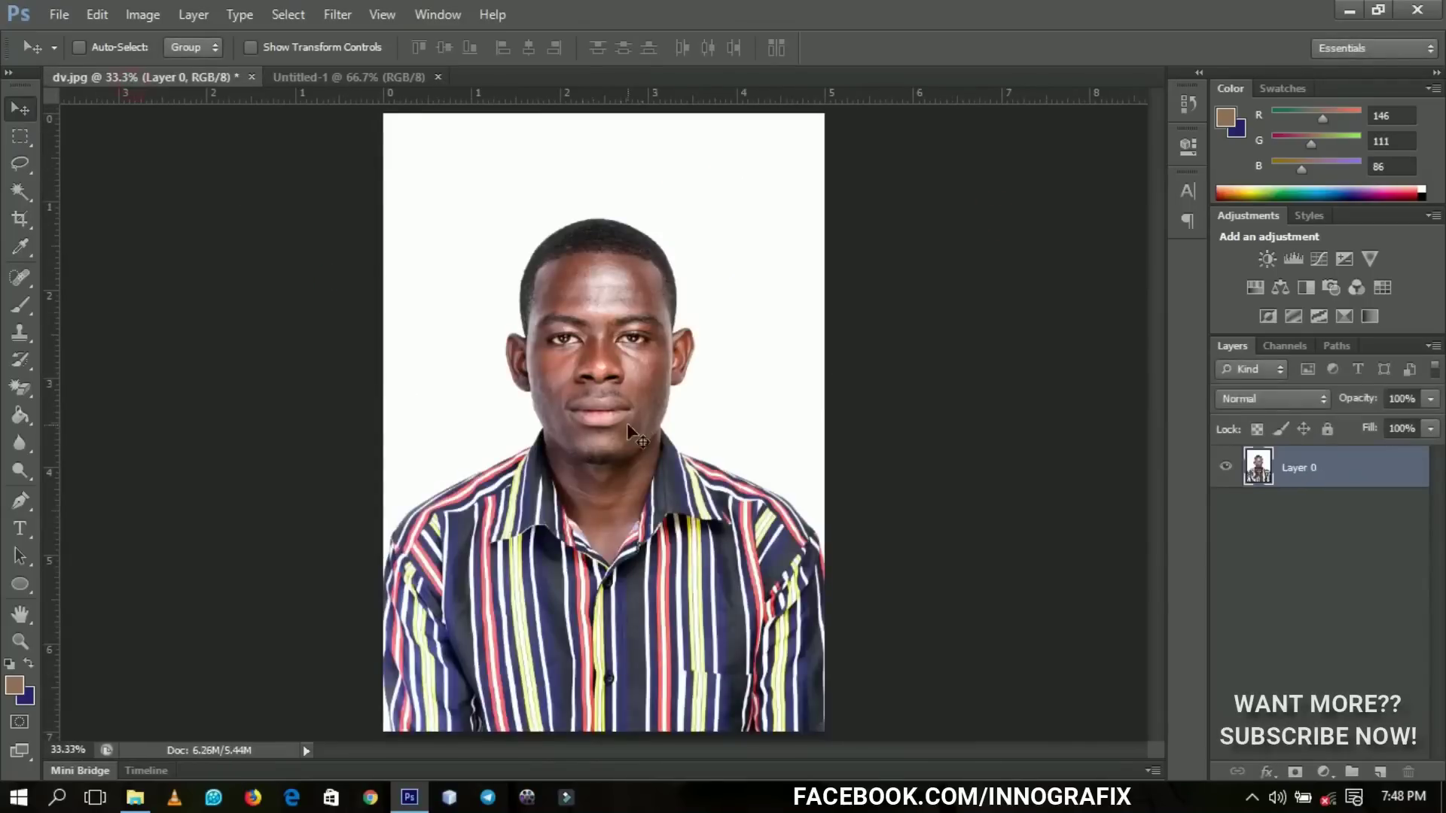
{"action": "left_click_drag", "start_coordinate": [631, 423], "coordinate": [714, 419]}
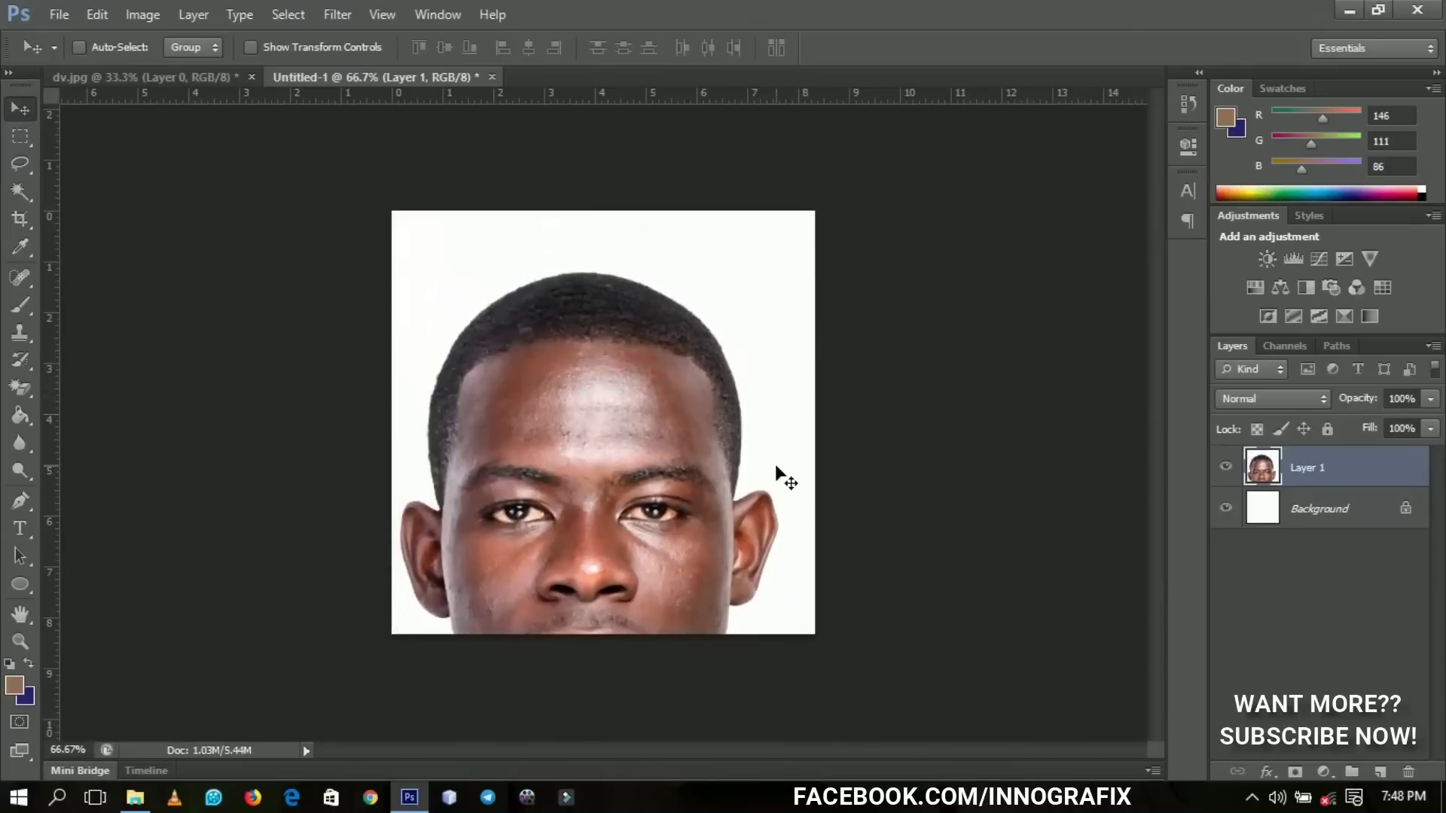
{"action": "key", "text": "ctrl+t"}
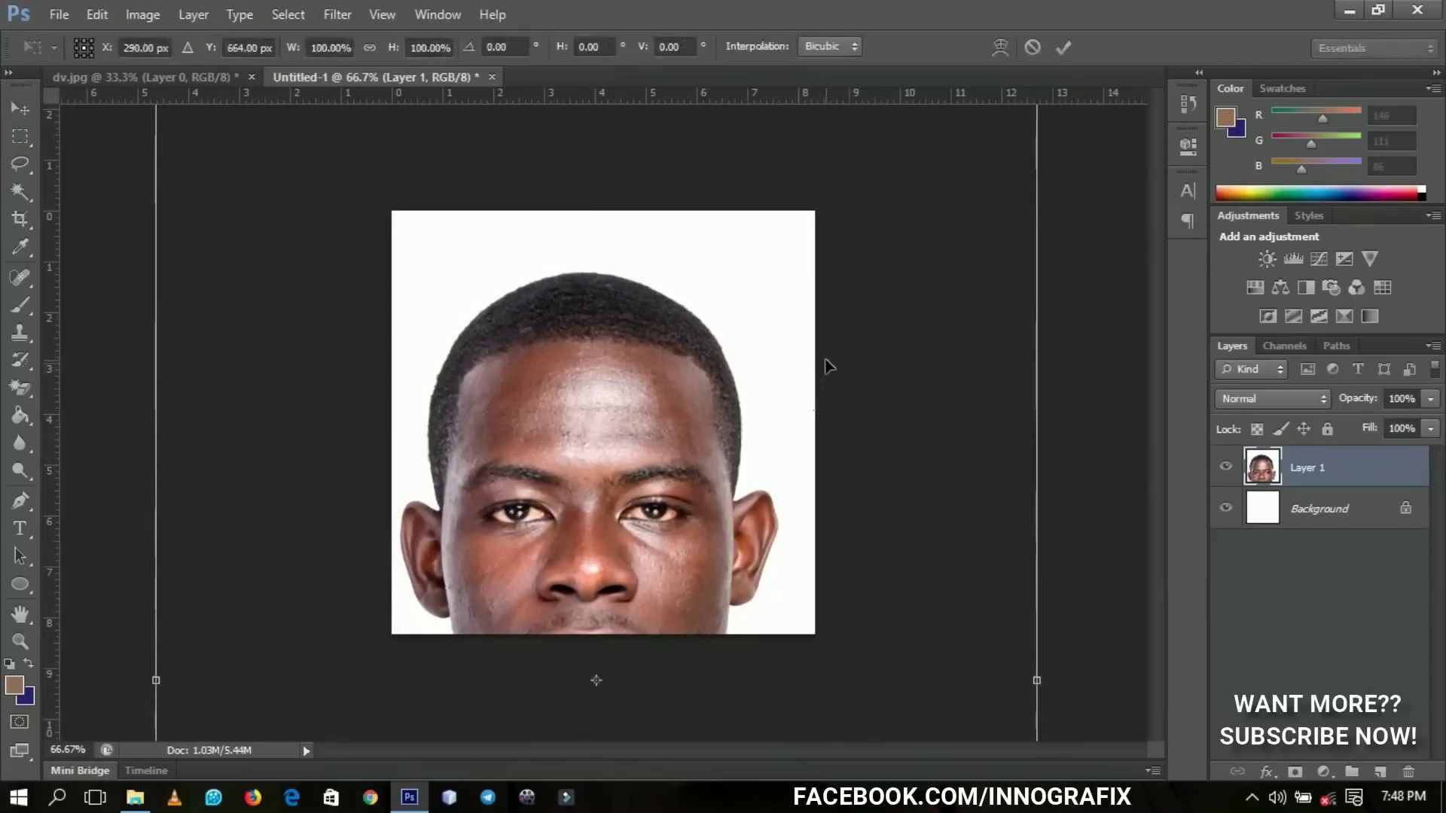
{"action": "key", "text": "ctrl+minus"}
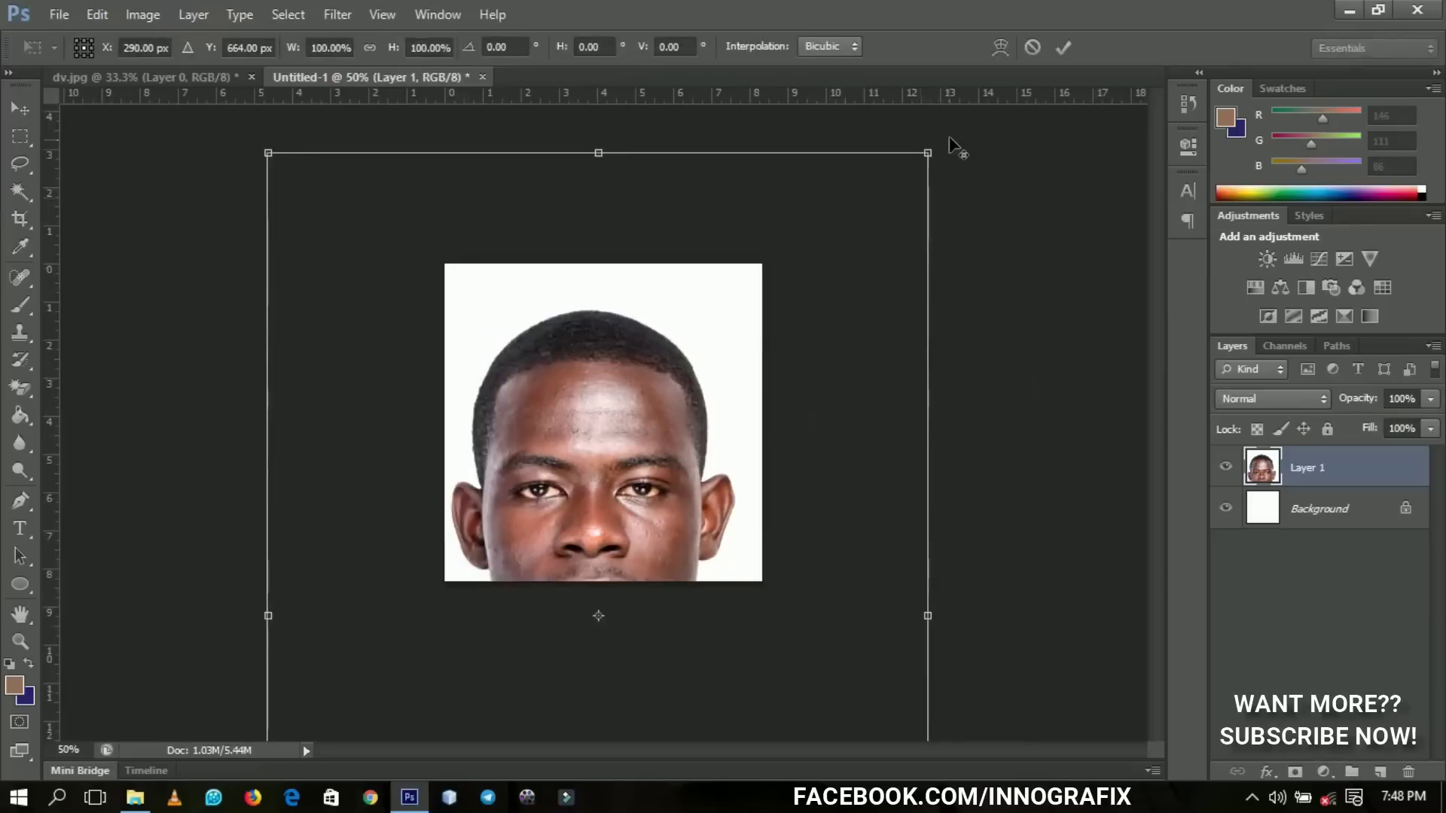
{"action": "left_click_drag", "start_coordinate": [928, 153], "coordinate": [744, 423]}
{"action": "double_click", "coordinate": [648, 502]}
{"action": "left_click_drag", "start_coordinate": [655, 511], "coordinate": [662, 377]}
{"action": "key", "text": "ctrl+a"}
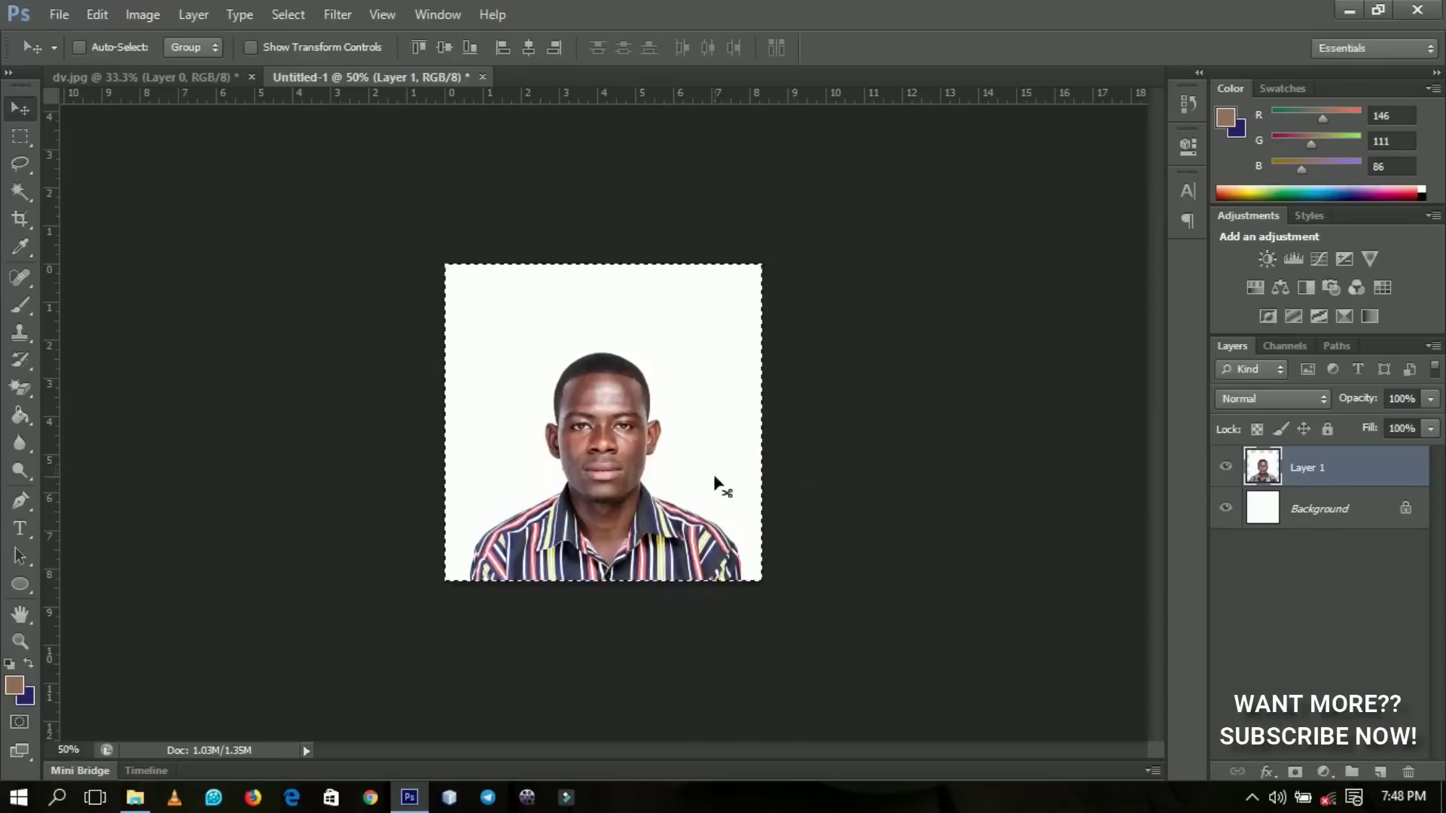
Align the portrait to the canvas's vertical and horizontal centres, then deselect
{"action": "left_click", "coordinate": [442, 49]}
{"action": "left_click", "coordinate": [528, 48]}
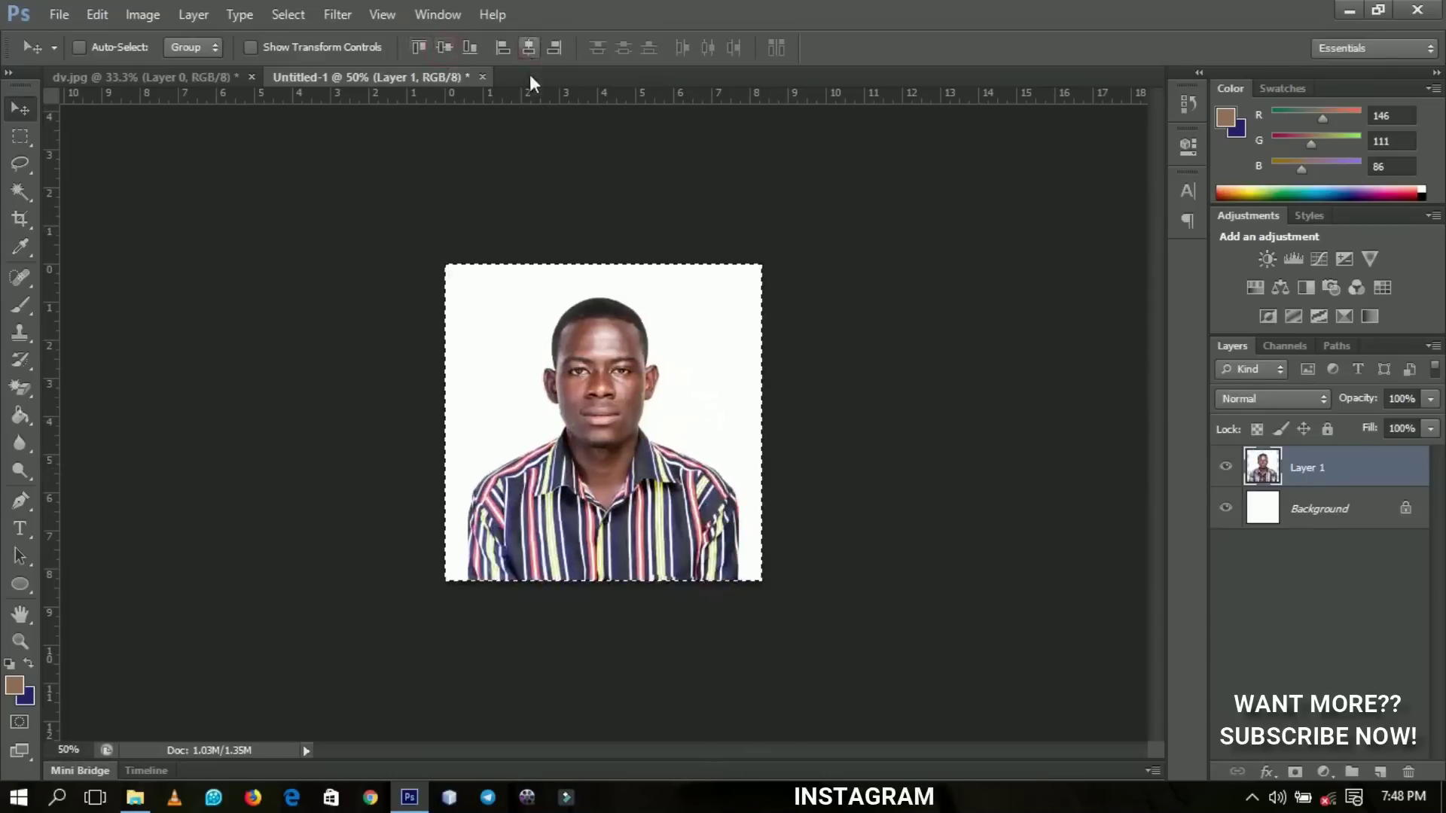
{"action": "key", "text": "ctrl+d"}
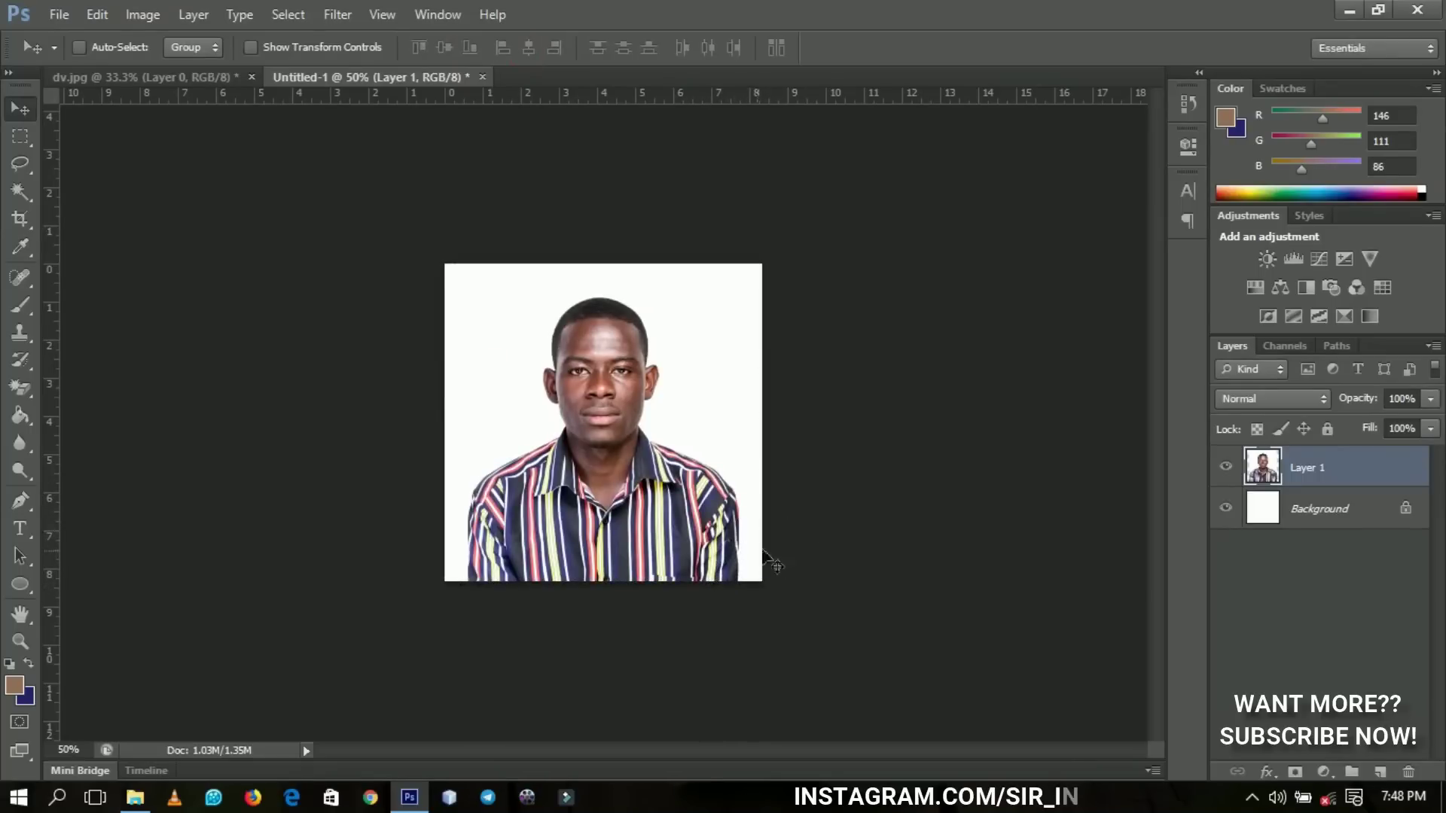
Enlarge the portrait to about 118% so the shoulders span the canvas width
{"action": "key", "text": "ctrl+t"}
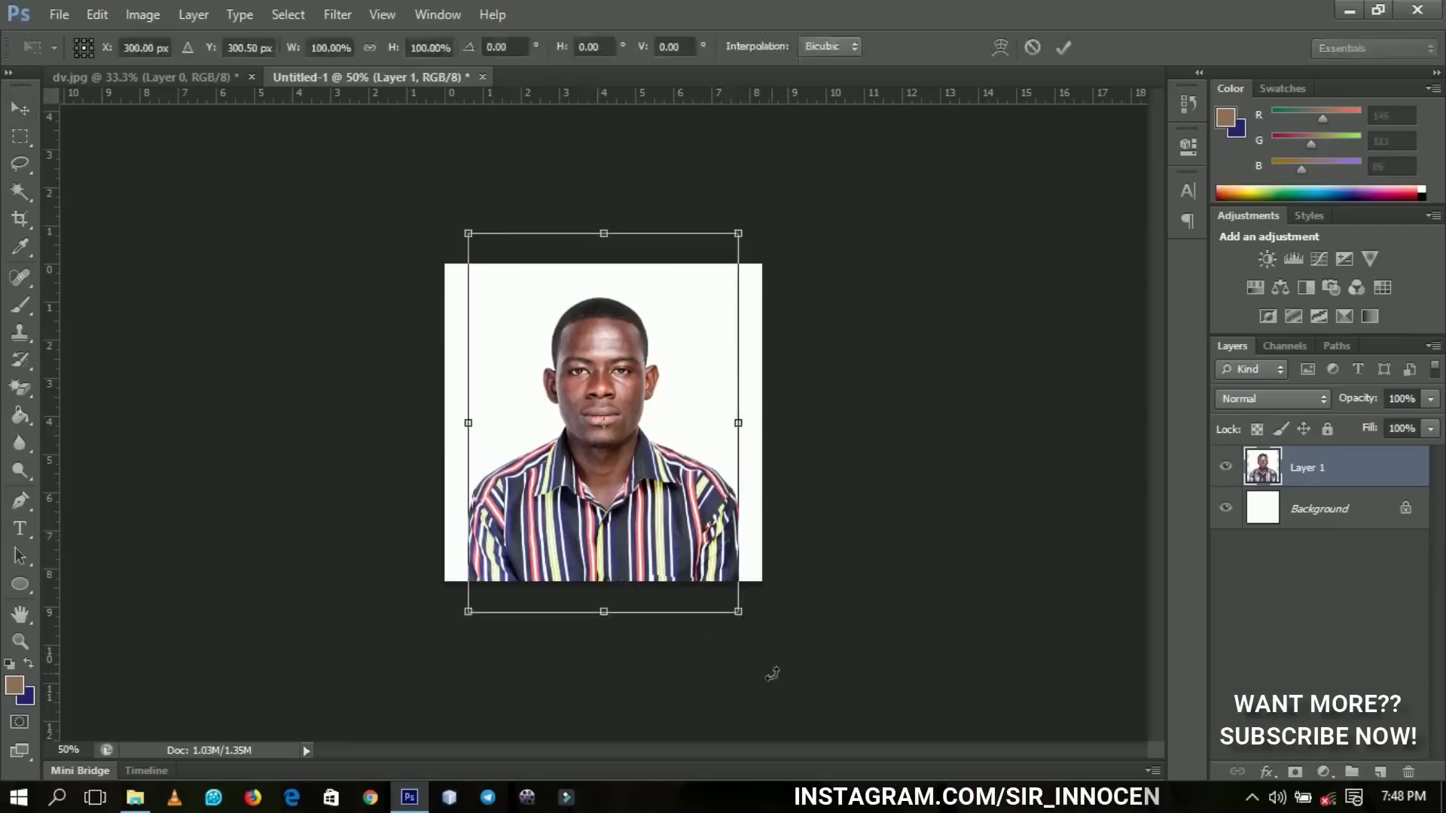
{"action": "left_click_drag", "start_coordinate": [737, 611], "coordinate": [765, 645]}
{"action": "key", "text": "Return"}
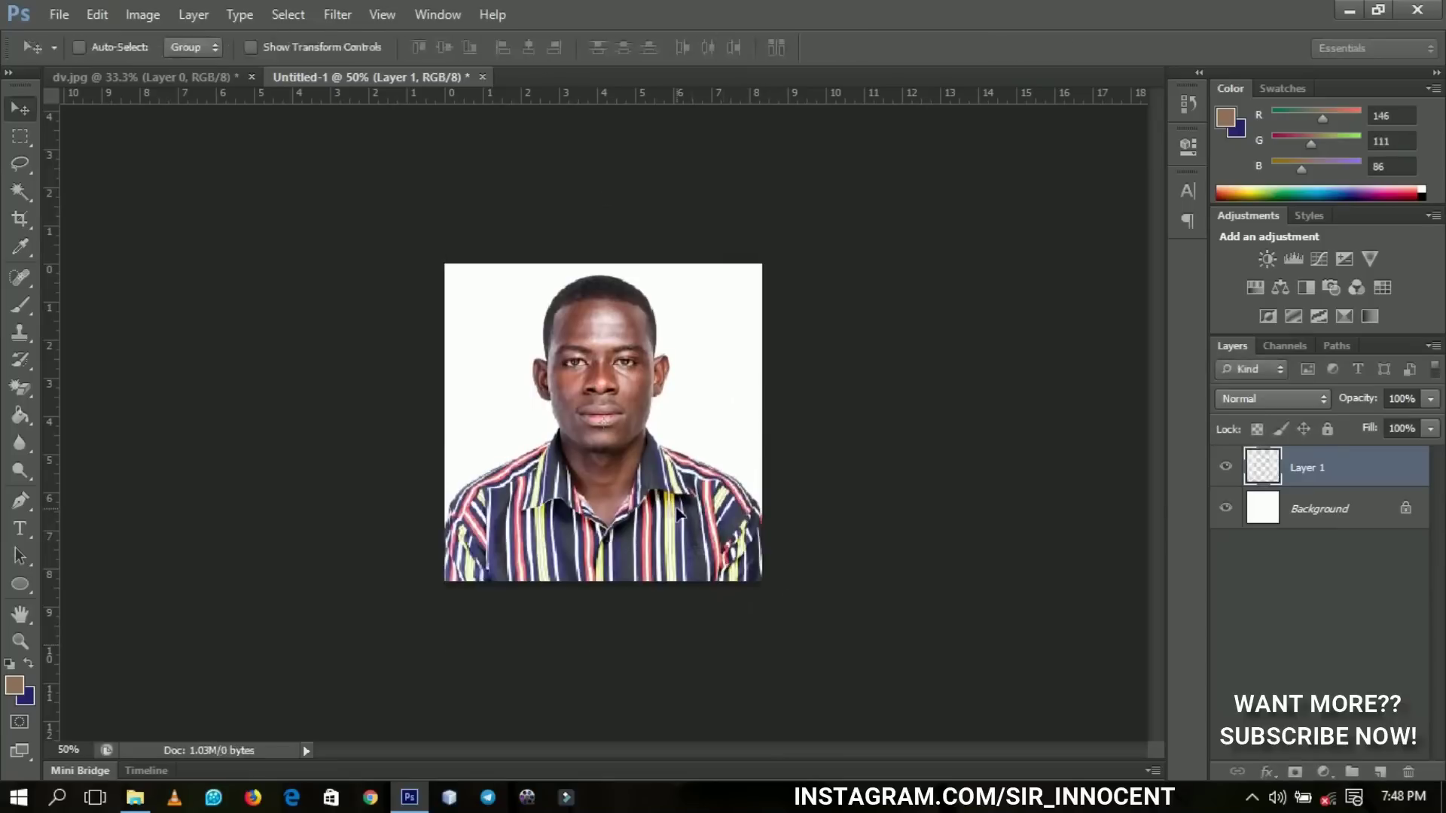
Fit the canvas on screen with the Zoom tool, then zoom out
{"action": "key", "text": "z"}
{"action": "right_click", "coordinate": [656, 420]}
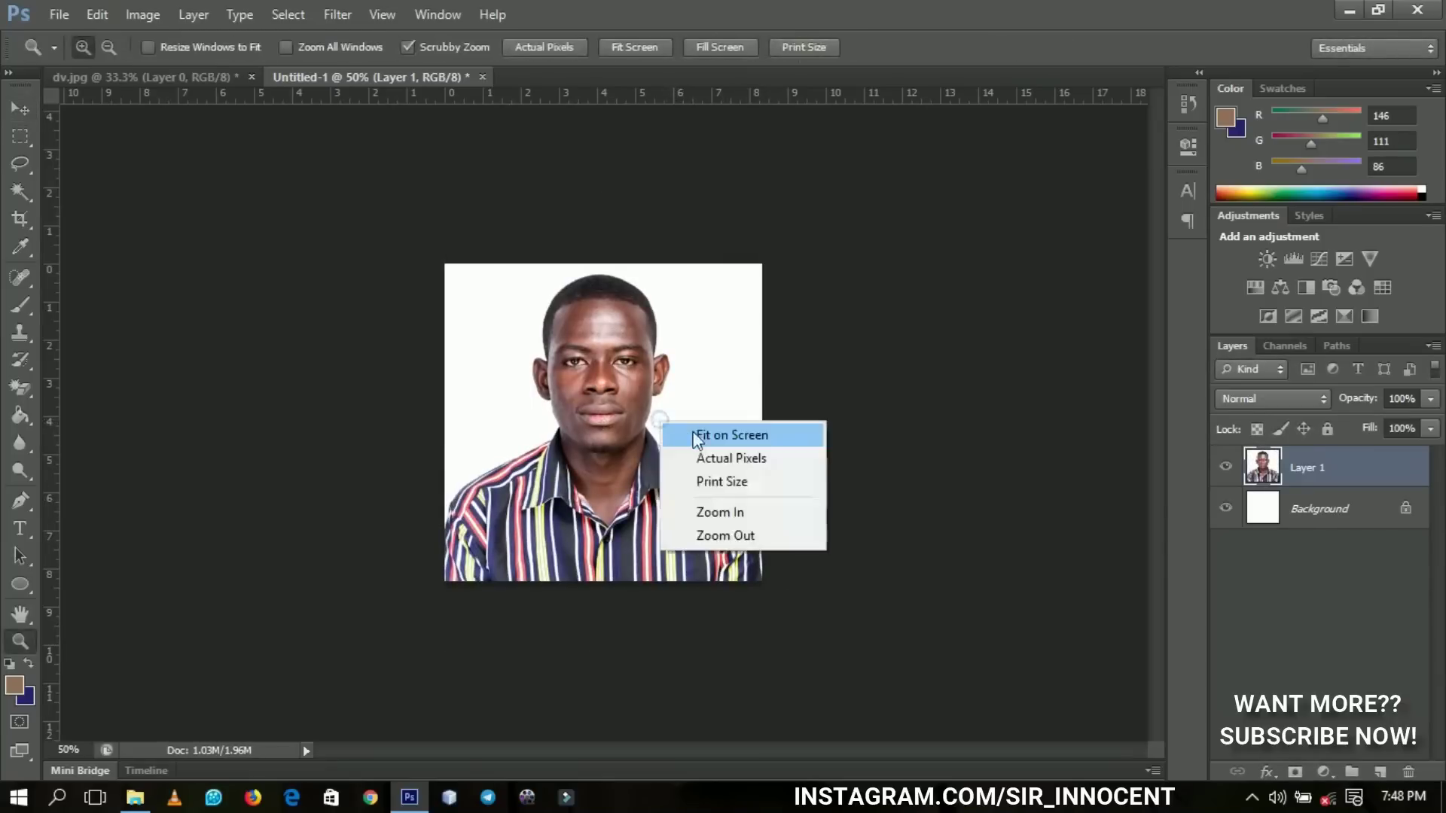
{"action": "left_click", "coordinate": [683, 432]}
{"action": "right_click", "coordinate": [669, 441]}
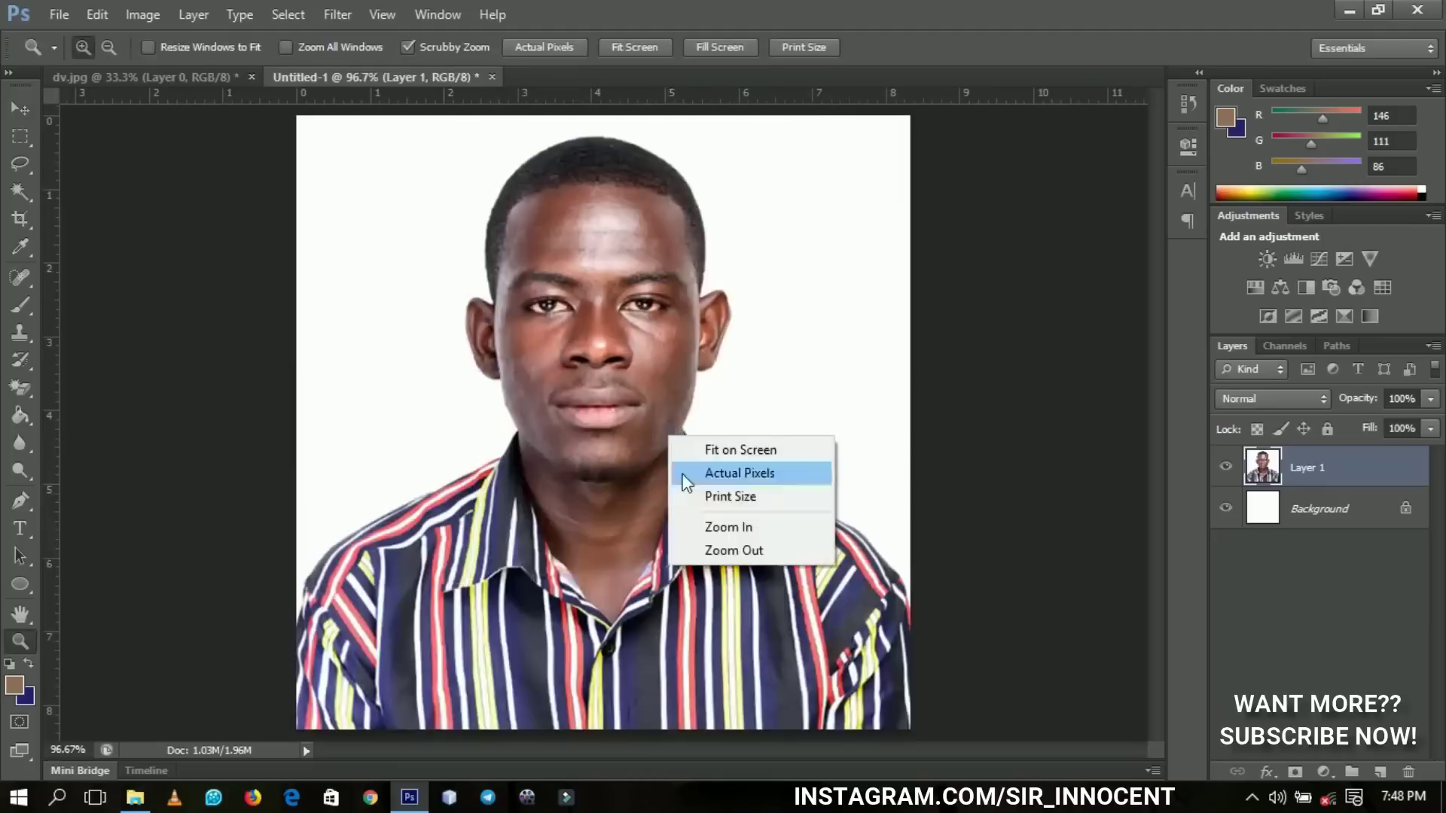
{"action": "left_click", "coordinate": [723, 549]}
Check the image size without changes, then bring up the save options and the file format list
{"action": "left_click", "coordinate": [142, 14]}
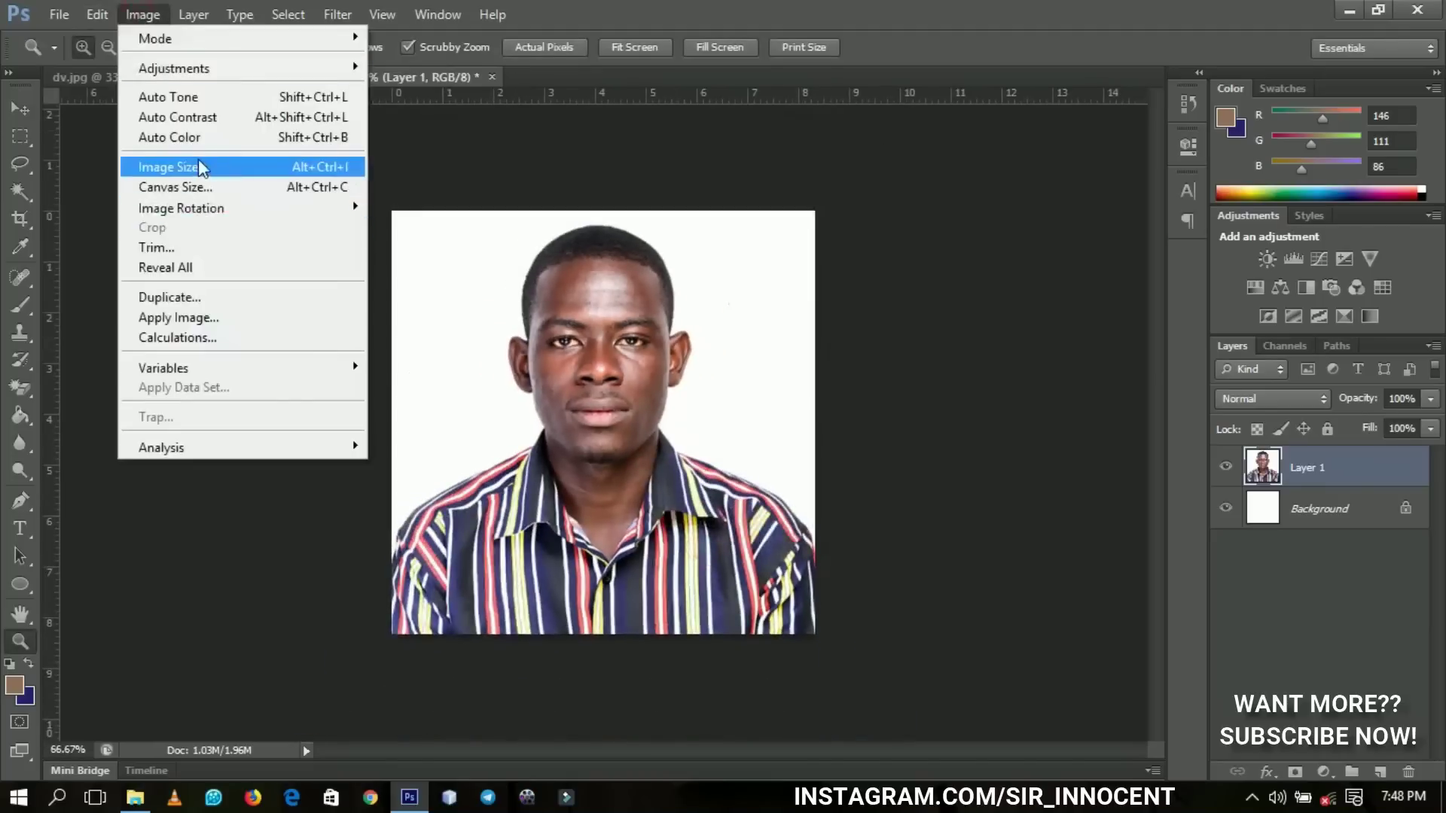
{"action": "left_click", "coordinate": [178, 165]}
{"action": "double_click", "coordinate": [830, 450]}
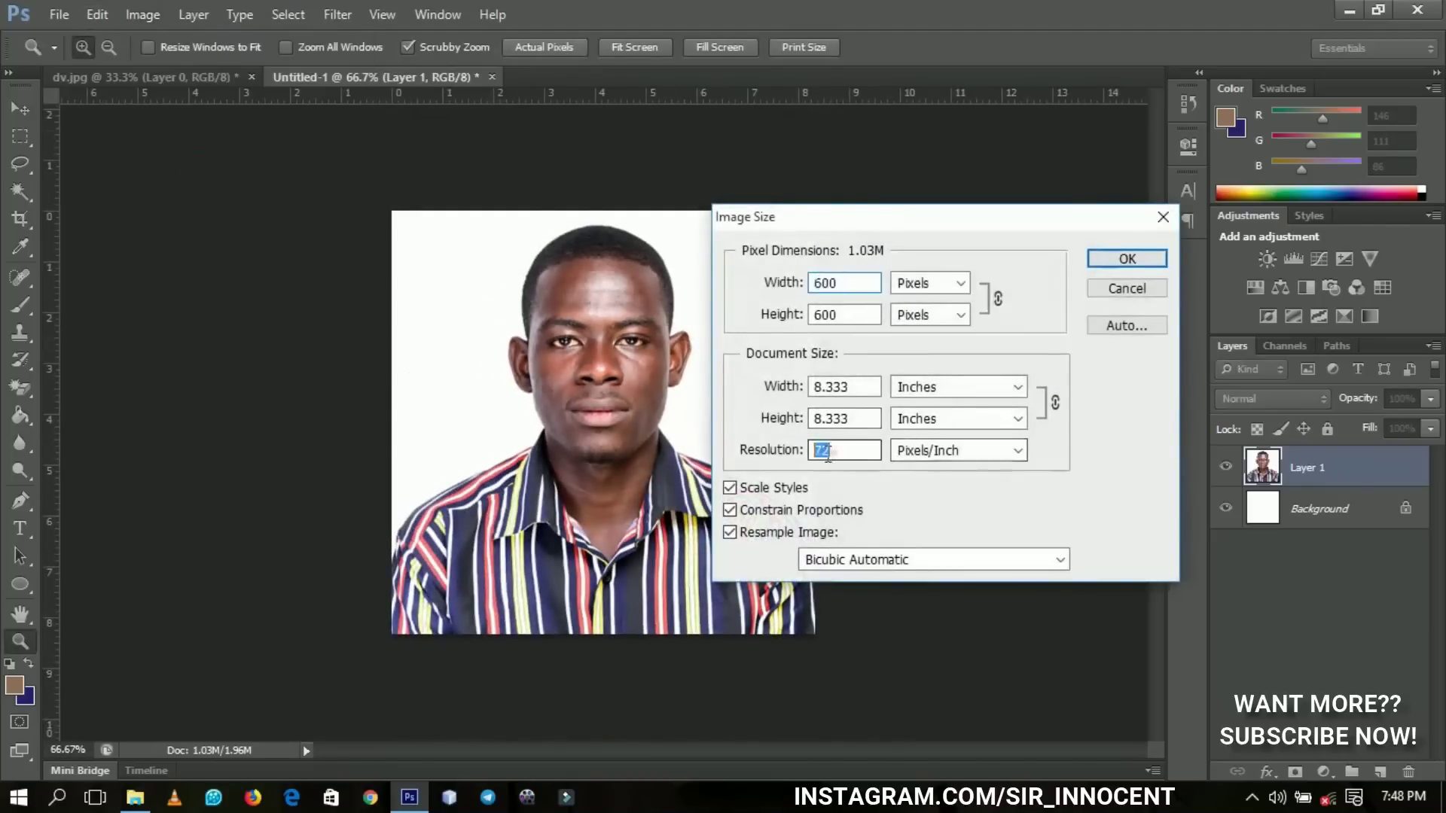
{"action": "left_click", "coordinate": [1106, 294]}
{"action": "key", "text": "ctrl+s"}
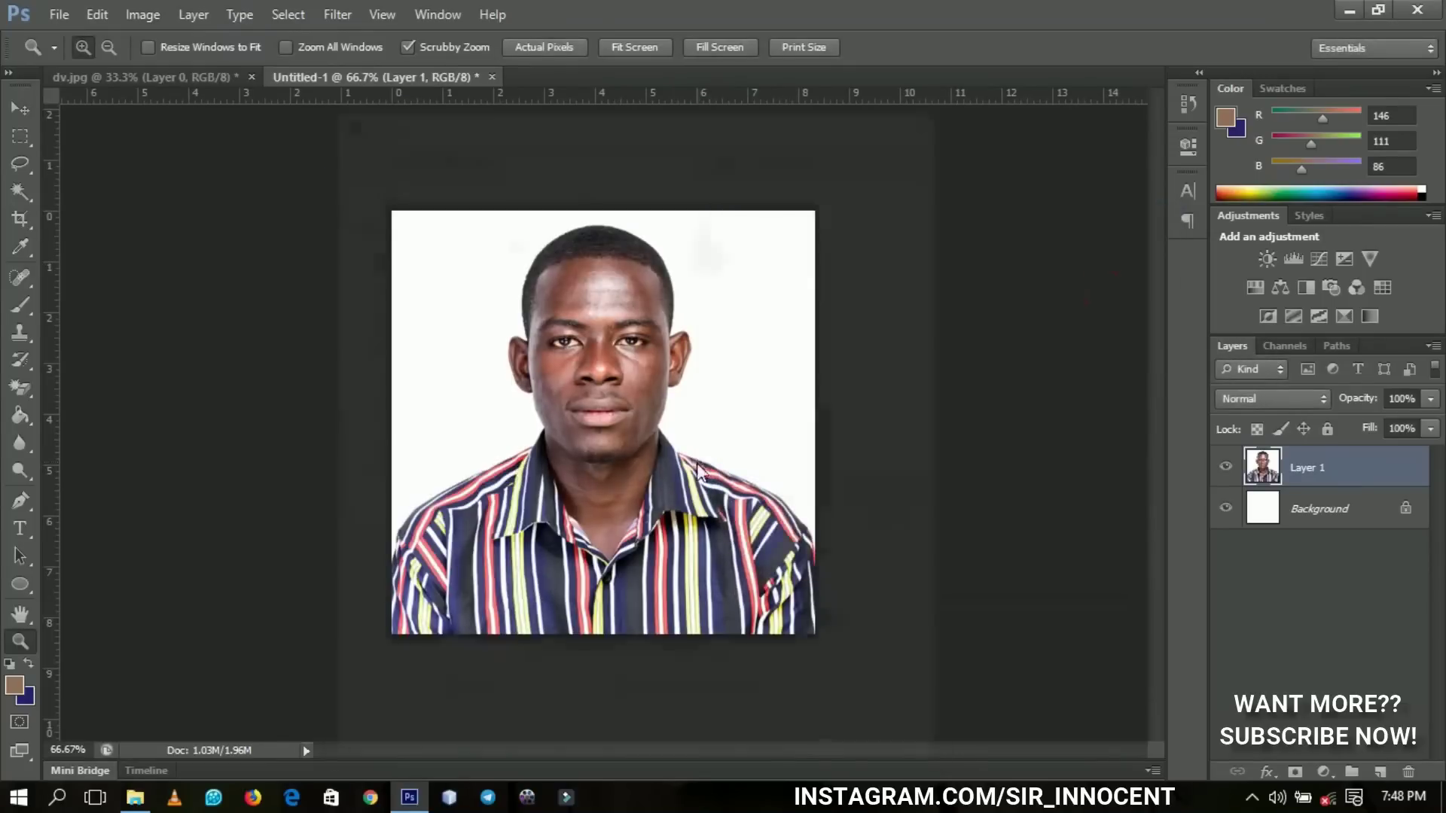
{"action": "left_click", "coordinate": [614, 518]}
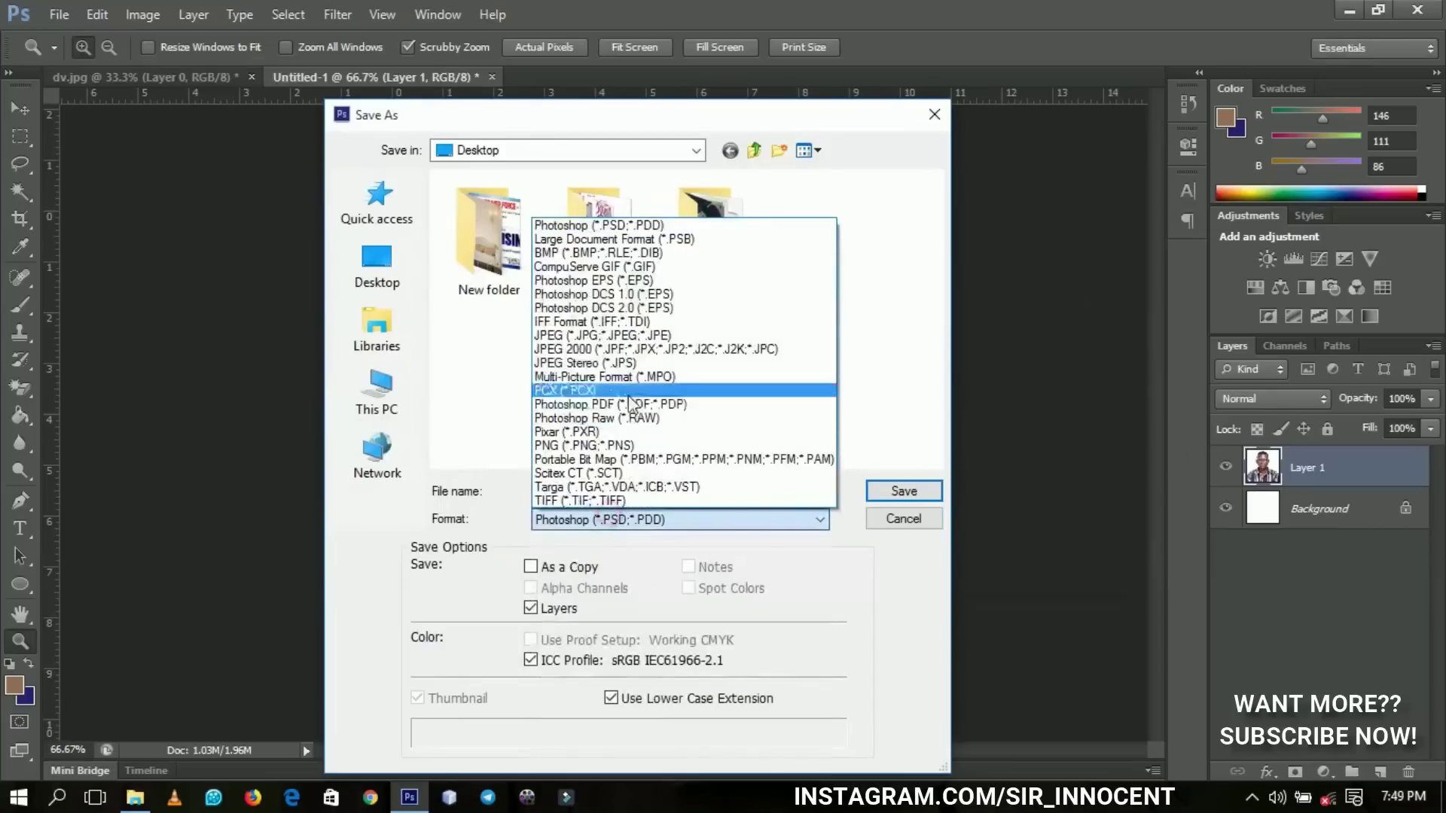
Save the portrait as JPEG 'dv2' on the Desktop, accept the quality options, and minimise Photoshop
{"action": "left_click", "coordinate": [631, 337]}
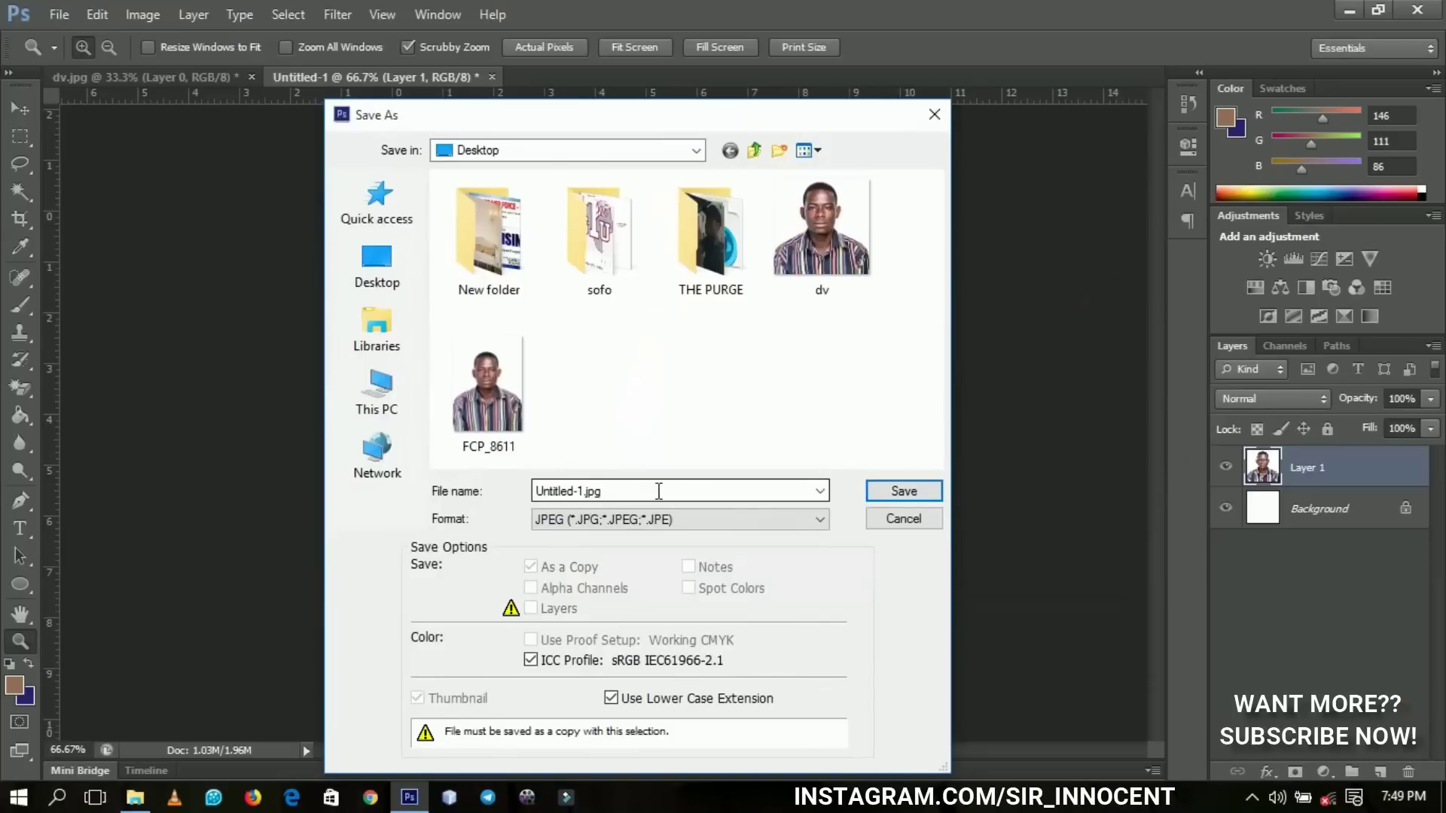
{"action": "double_click", "coordinate": [659, 491]}
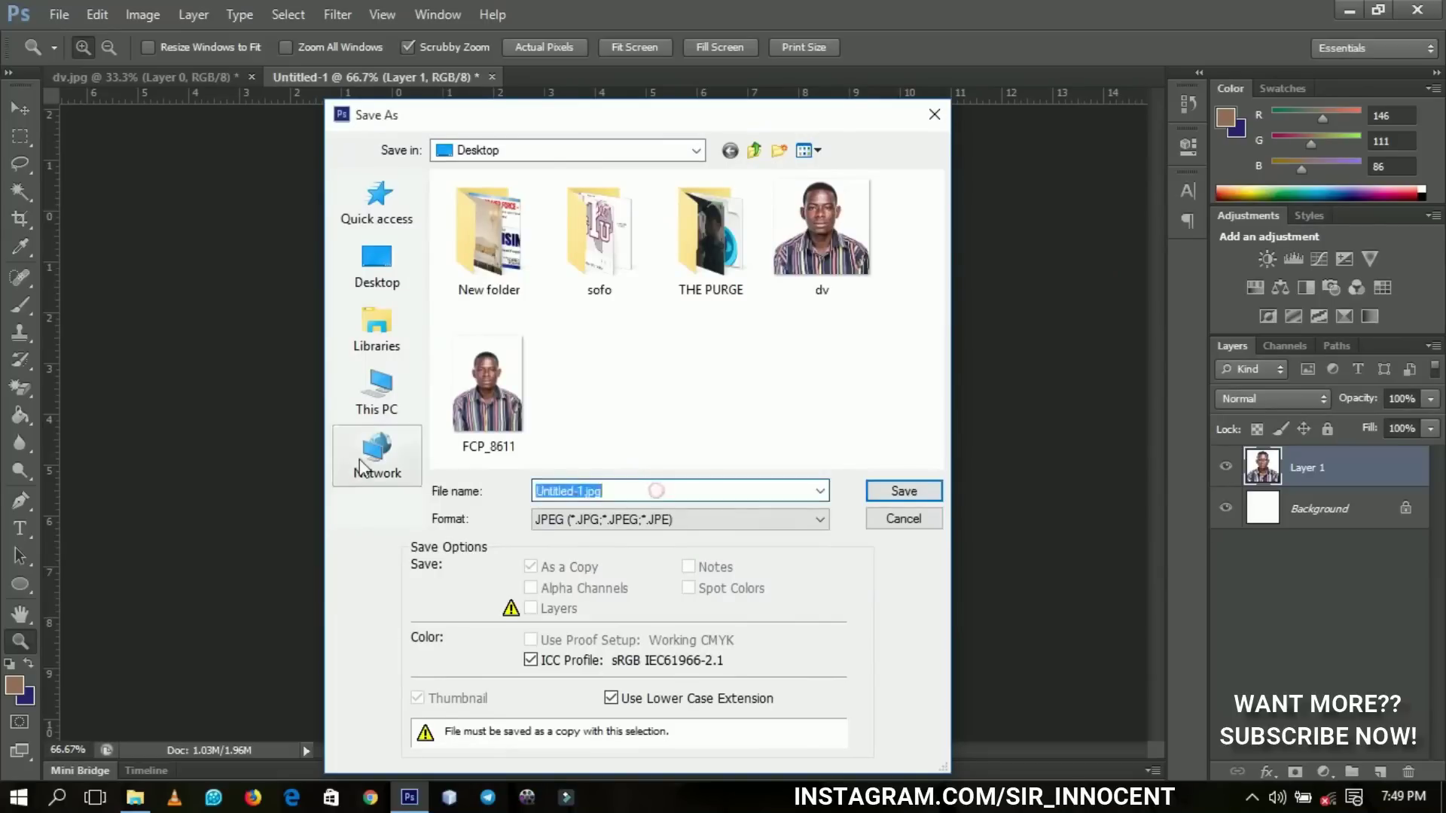
{"action": "type", "text": "p"}
{"action": "type", "text": "v2"}
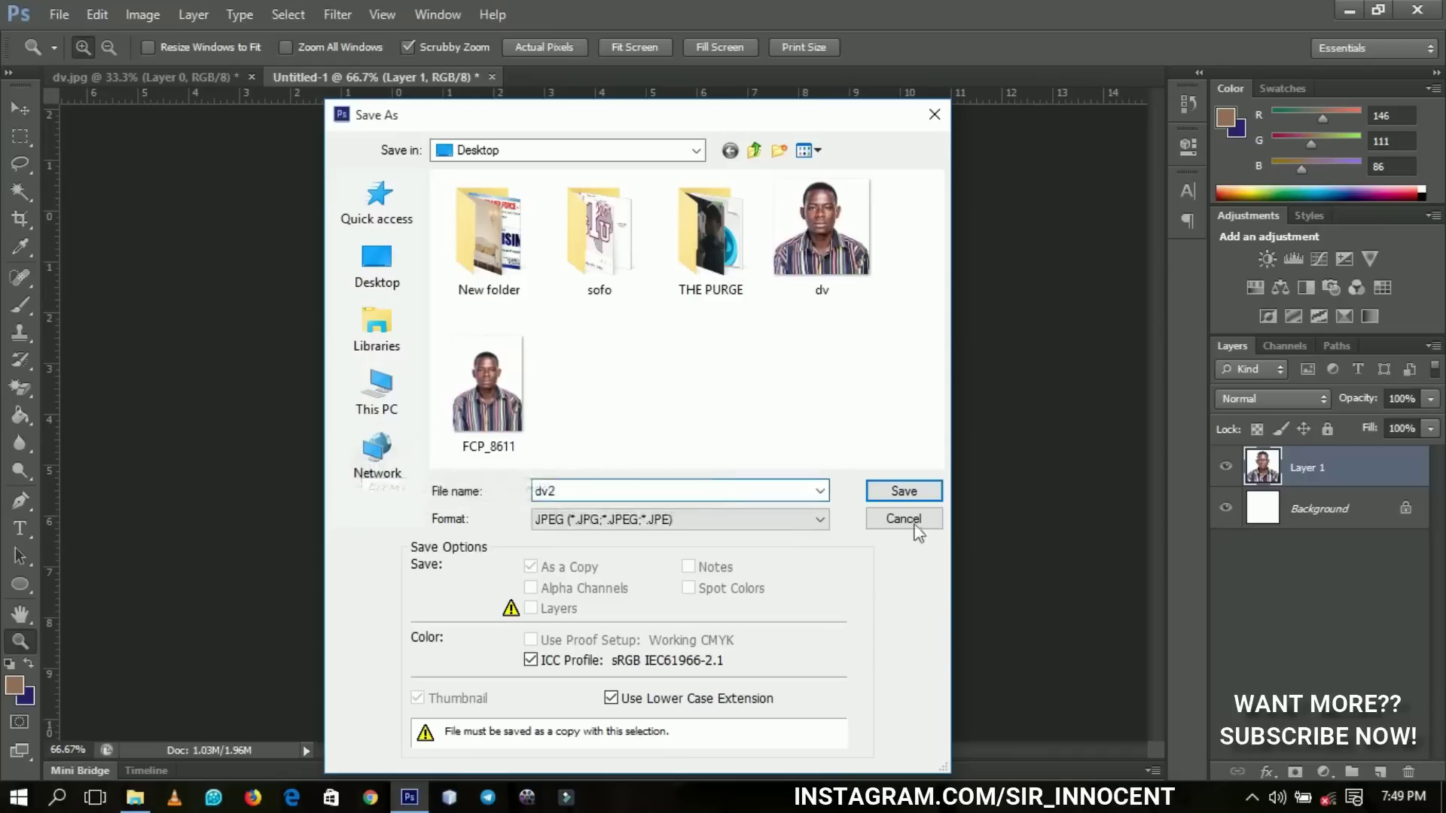
{"action": "left_click", "coordinate": [904, 491]}
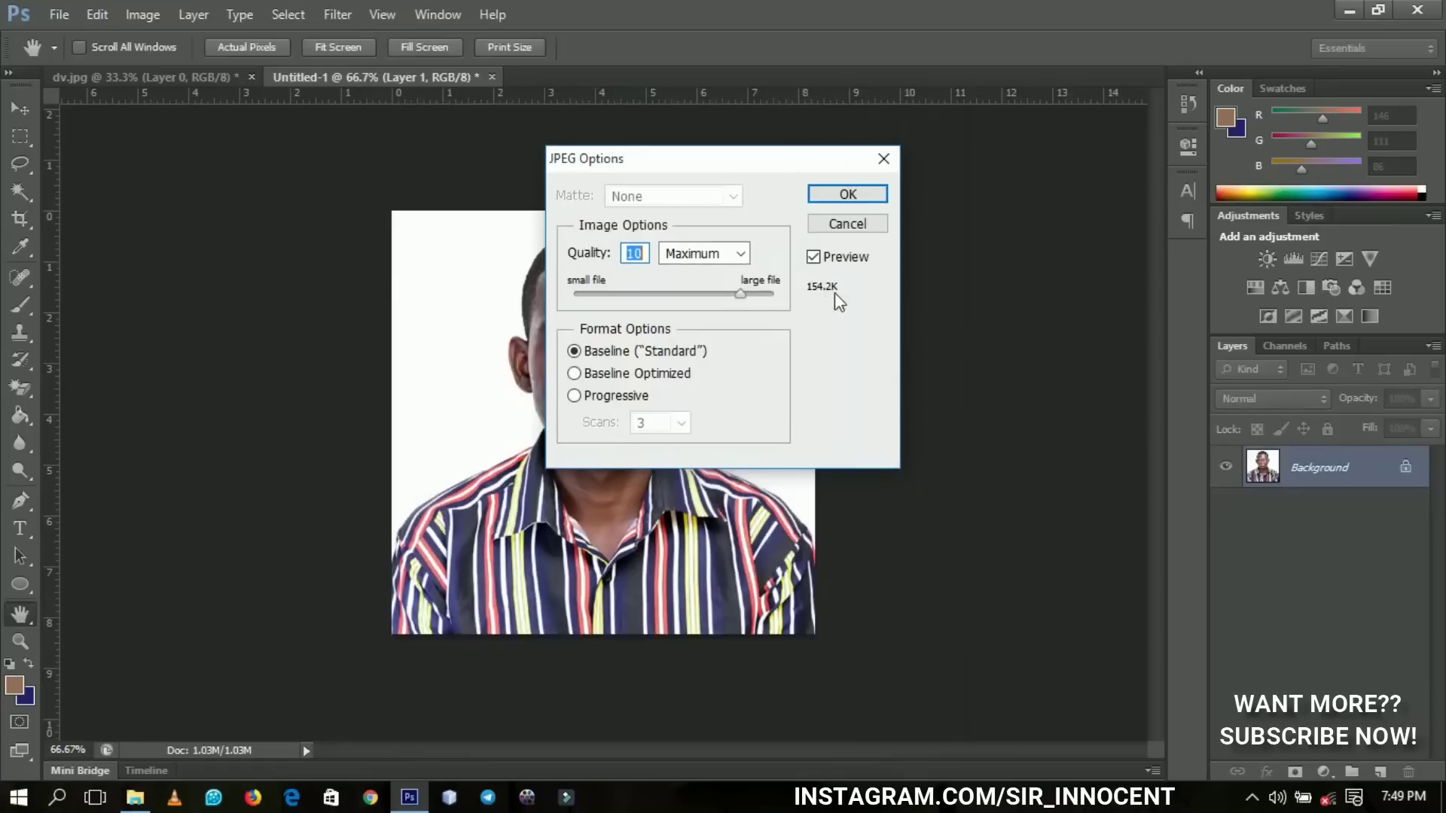
{"action": "left_click", "coordinate": [849, 196]}
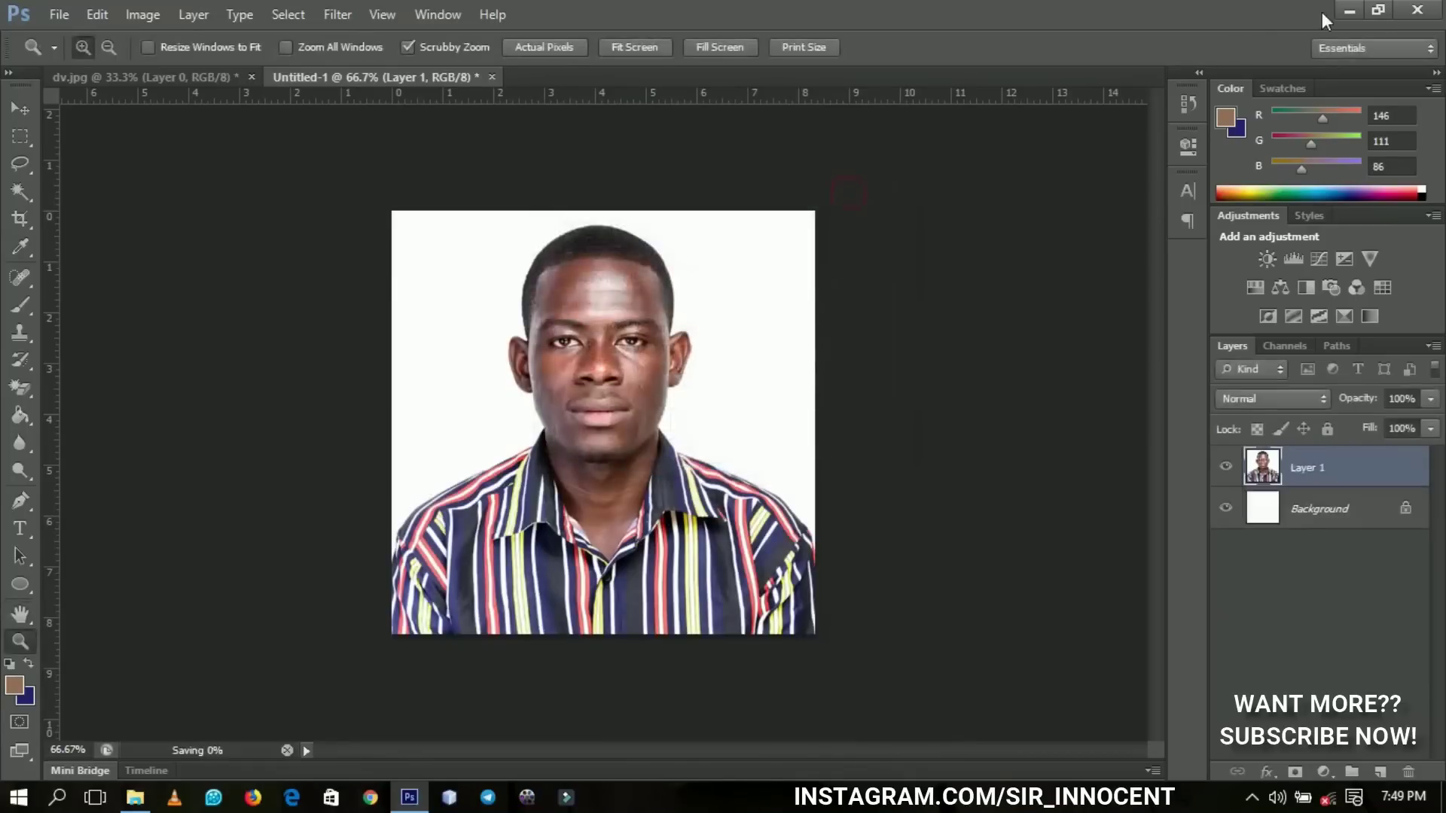
{"action": "left_click", "coordinate": [1348, 10]}
Check the dv2 file's Properties, confirming a 149 KB JPG, then switch back to Photoshop
{"action": "right_click", "coordinate": [38, 634]}
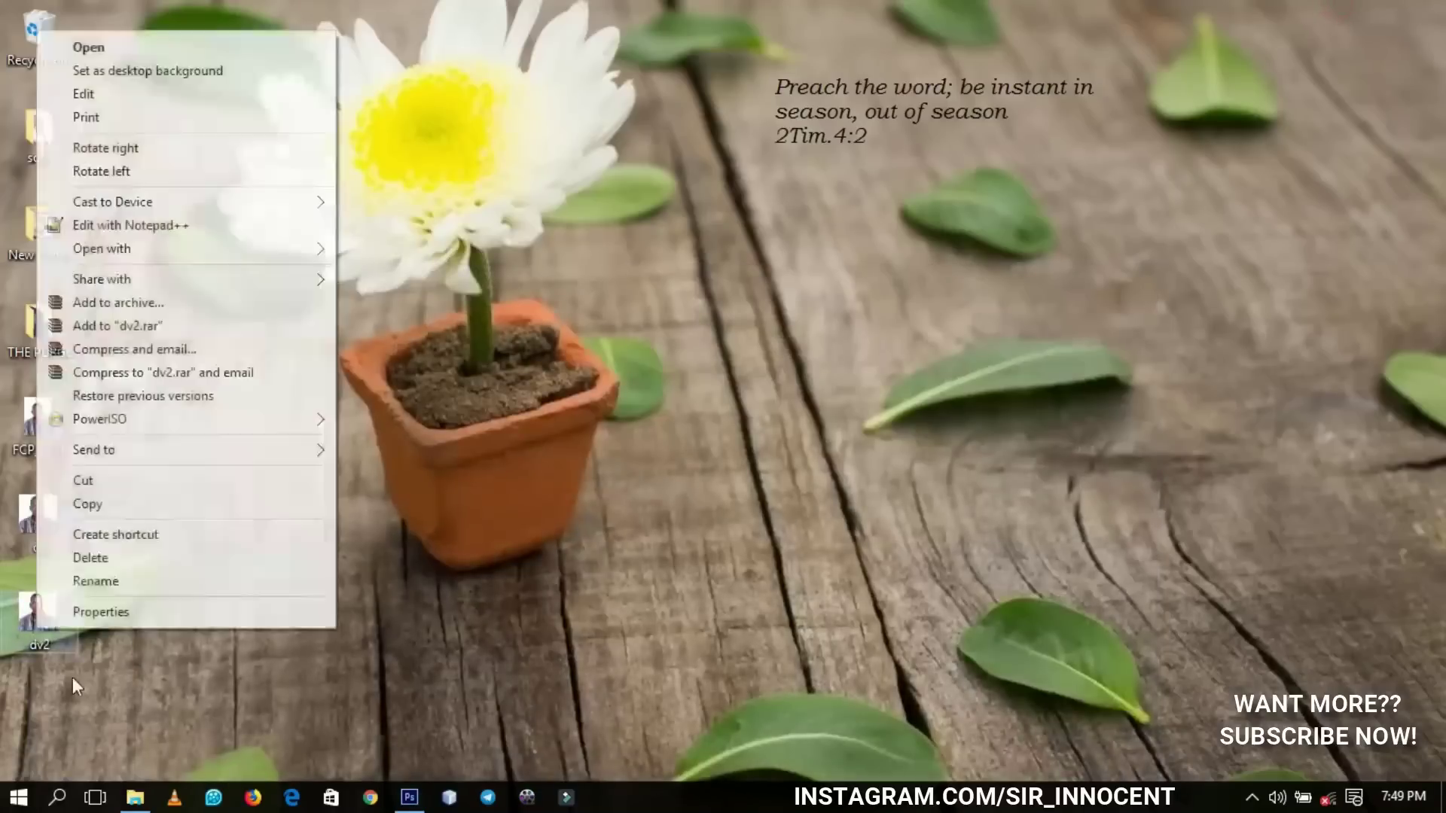
{"action": "left_click", "coordinate": [104, 614]}
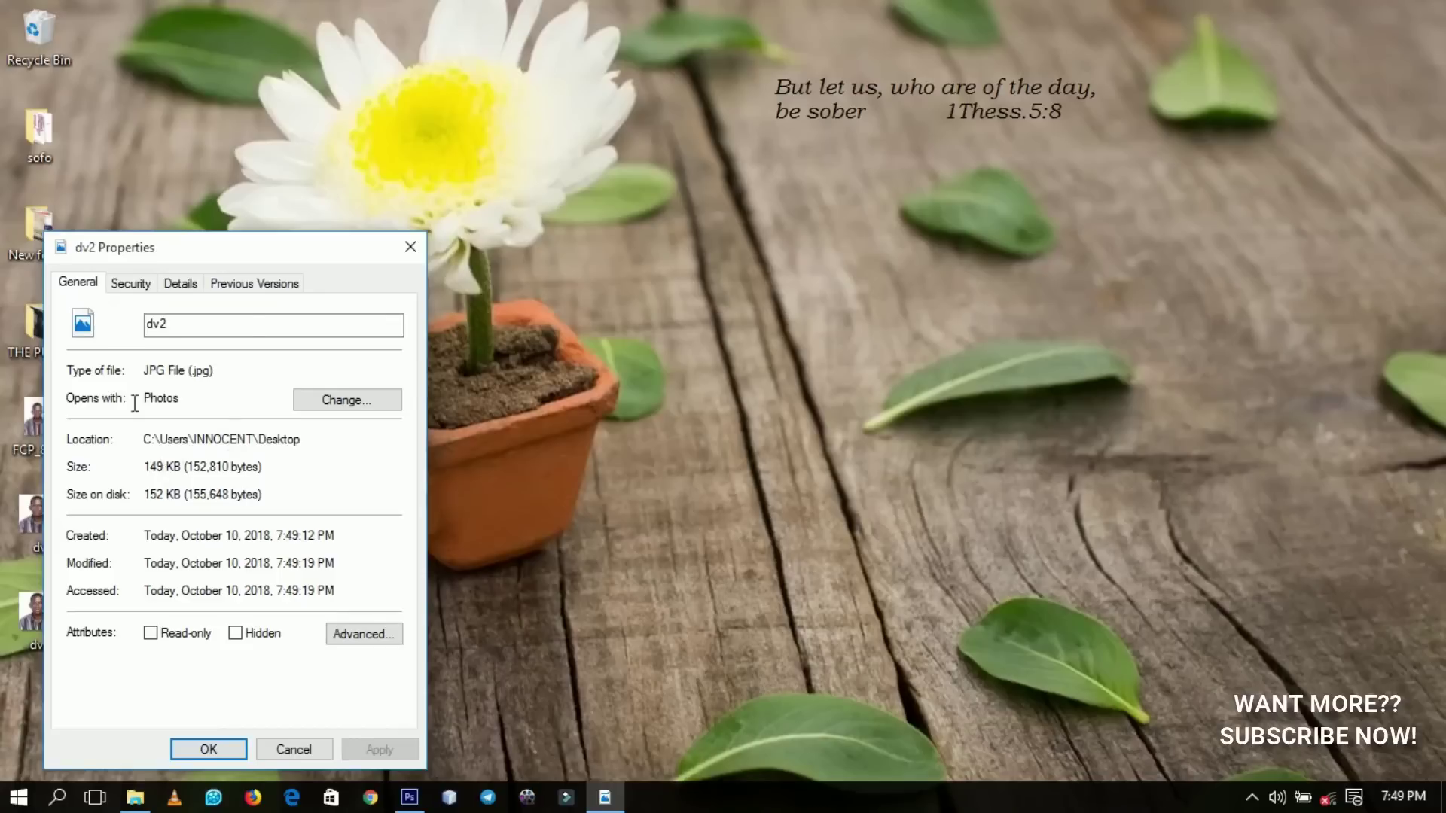
{"action": "left_click", "coordinate": [411, 247]}
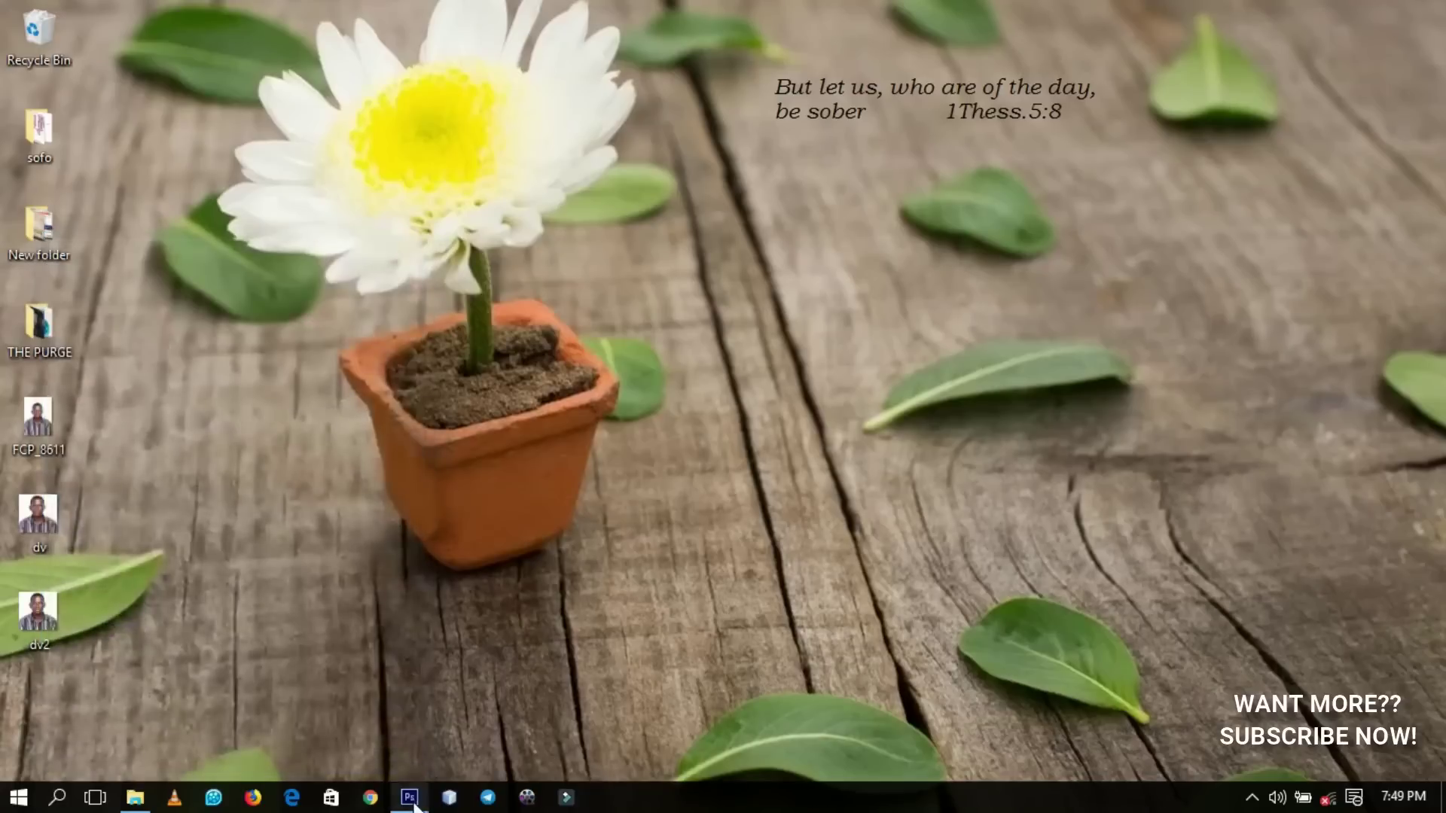
{"action": "left_click", "coordinate": [411, 796]}
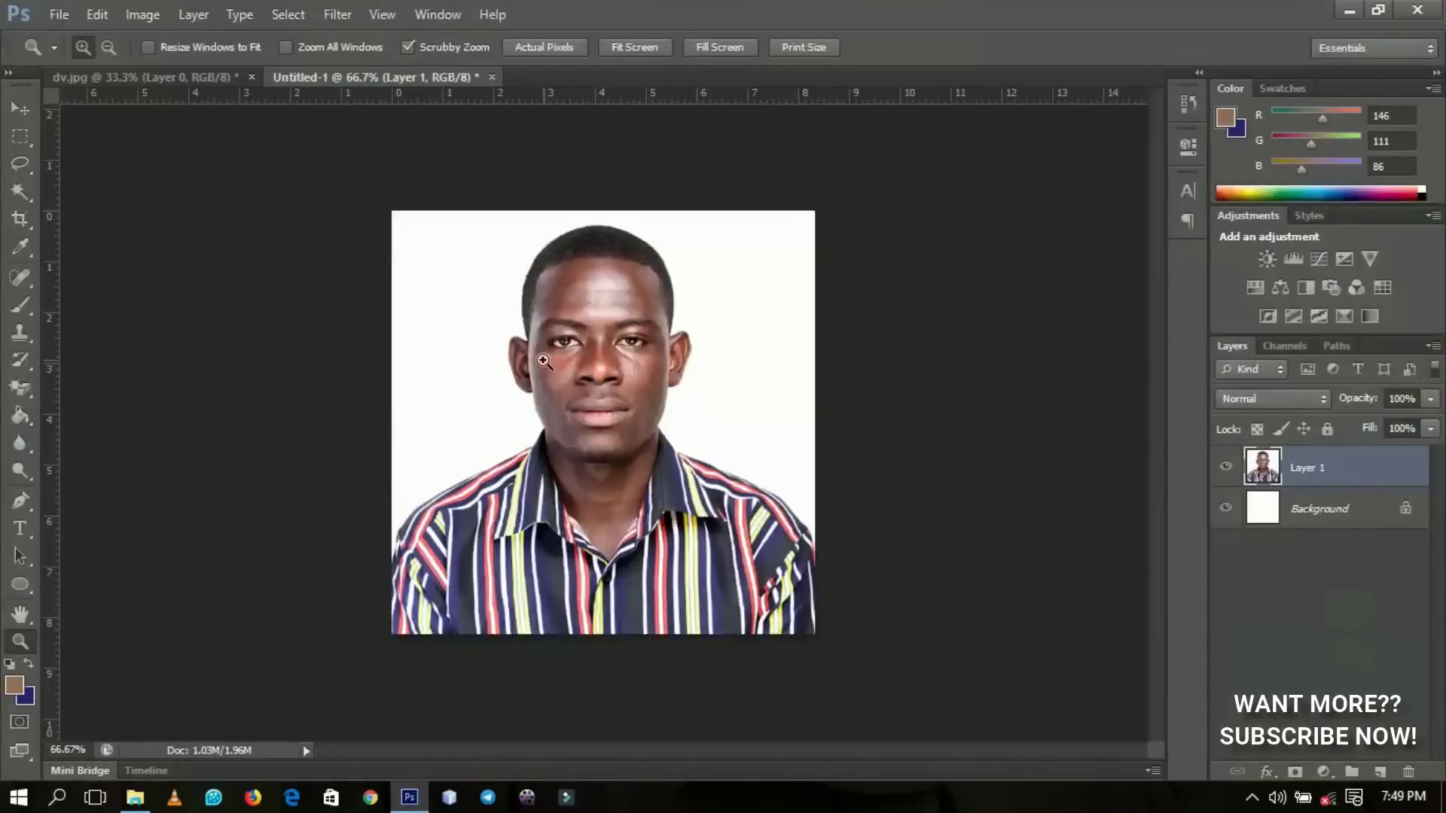
{"action": "left_click", "coordinate": [220, 78]}
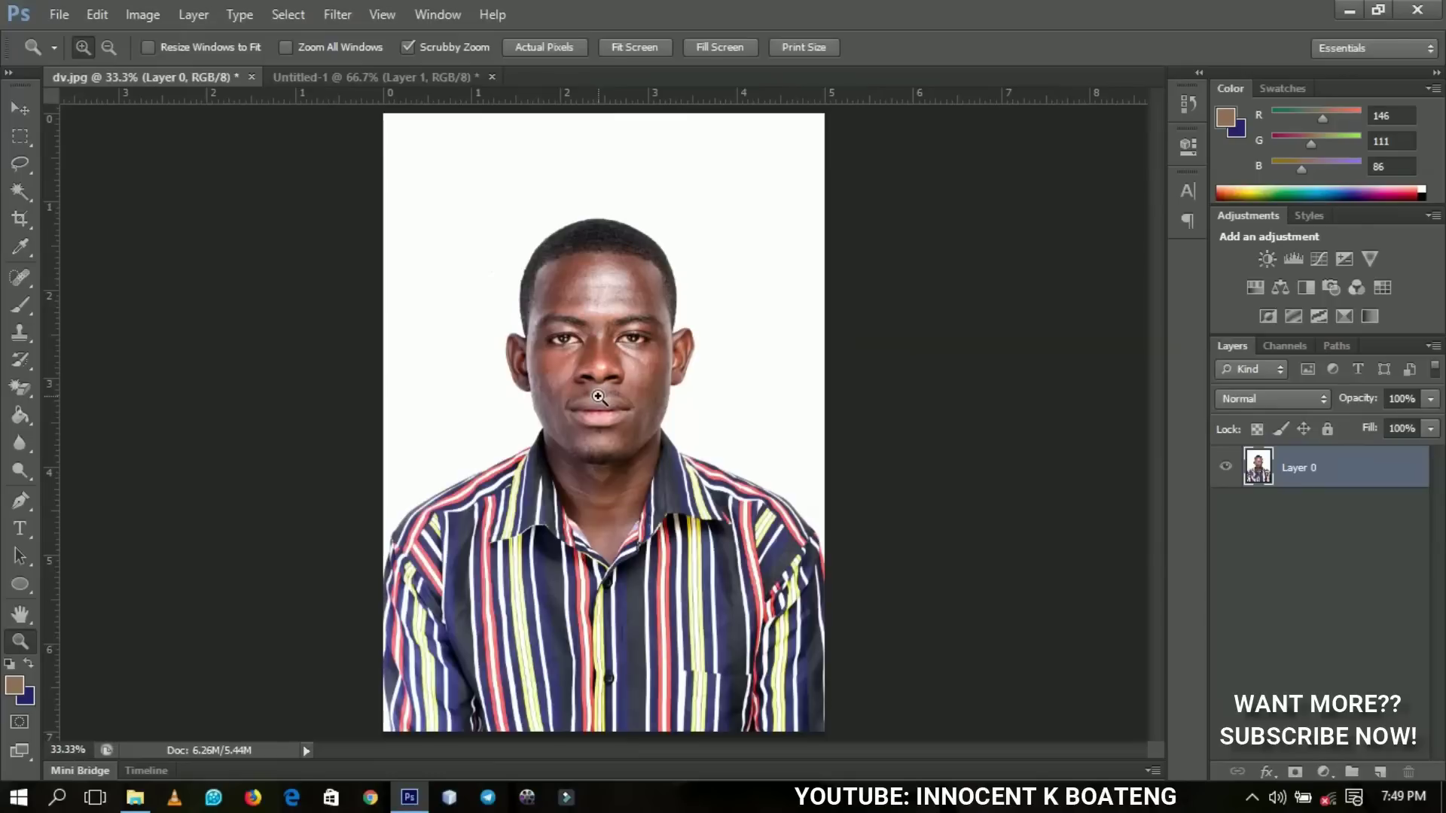
{"action": "left_click", "coordinate": [395, 79]}
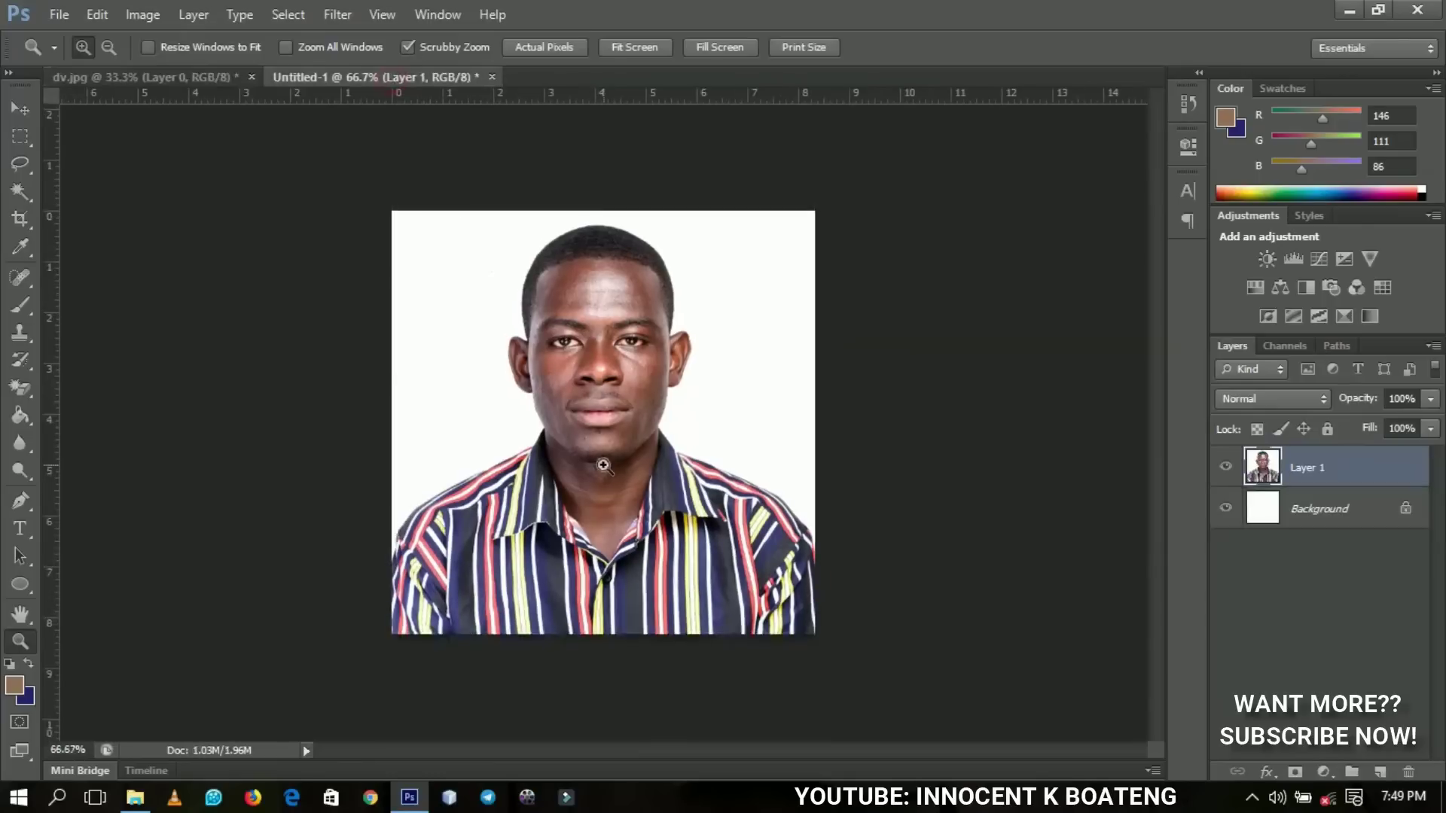